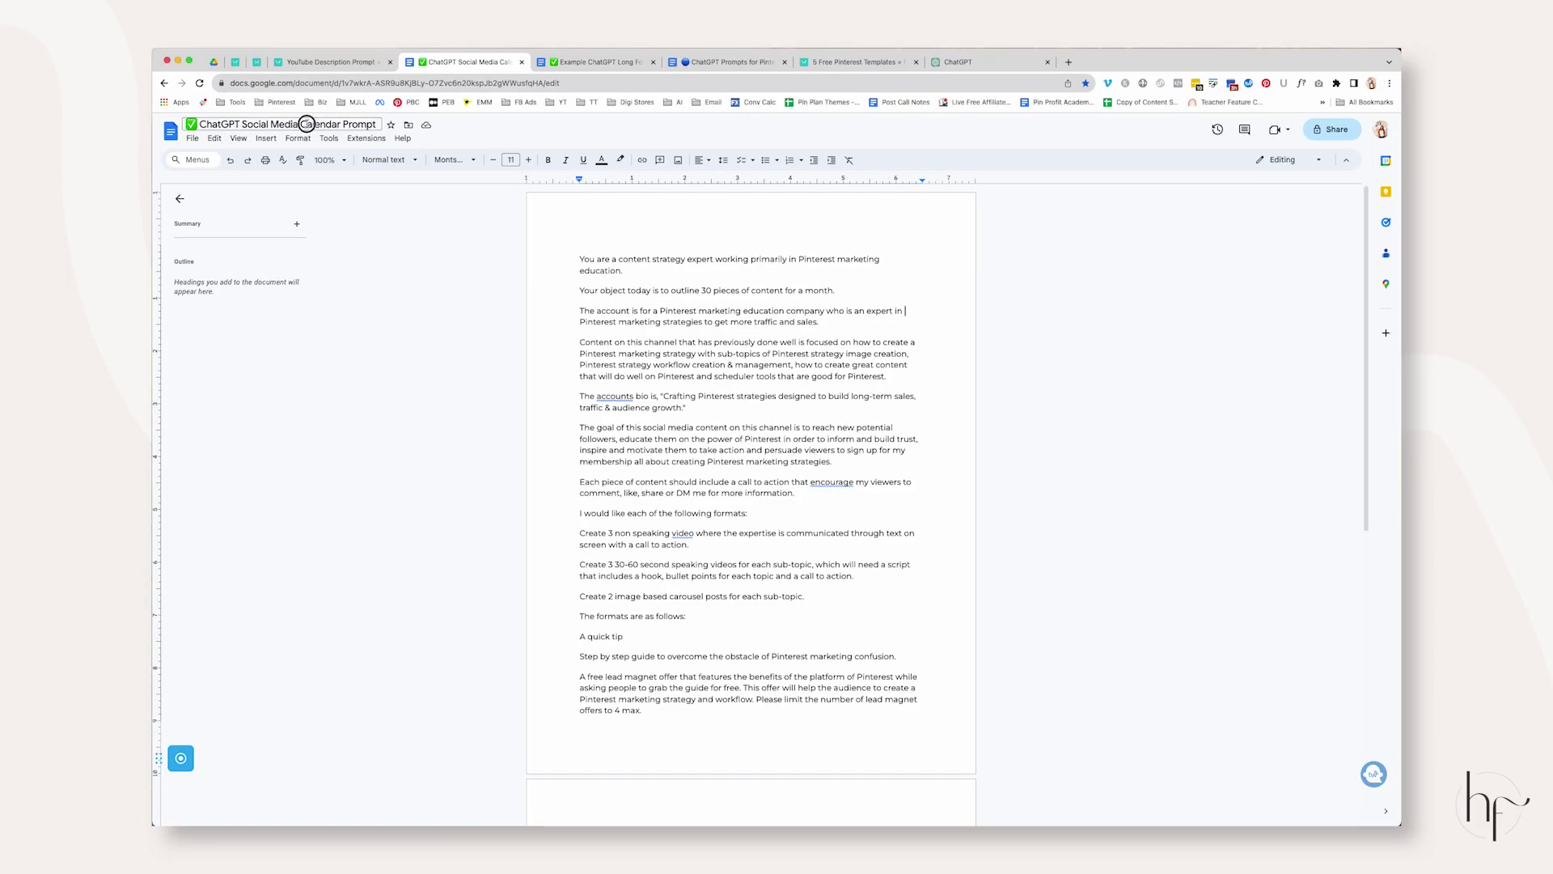
# Select the entire social media calendar prompt text in the Google Doc with Cmd+A
pyautogui.moveTo(577, 259); pyautogui.dragTo(618, 300)
pyautogui.press('super+a')
pyautogui.press('super+c')
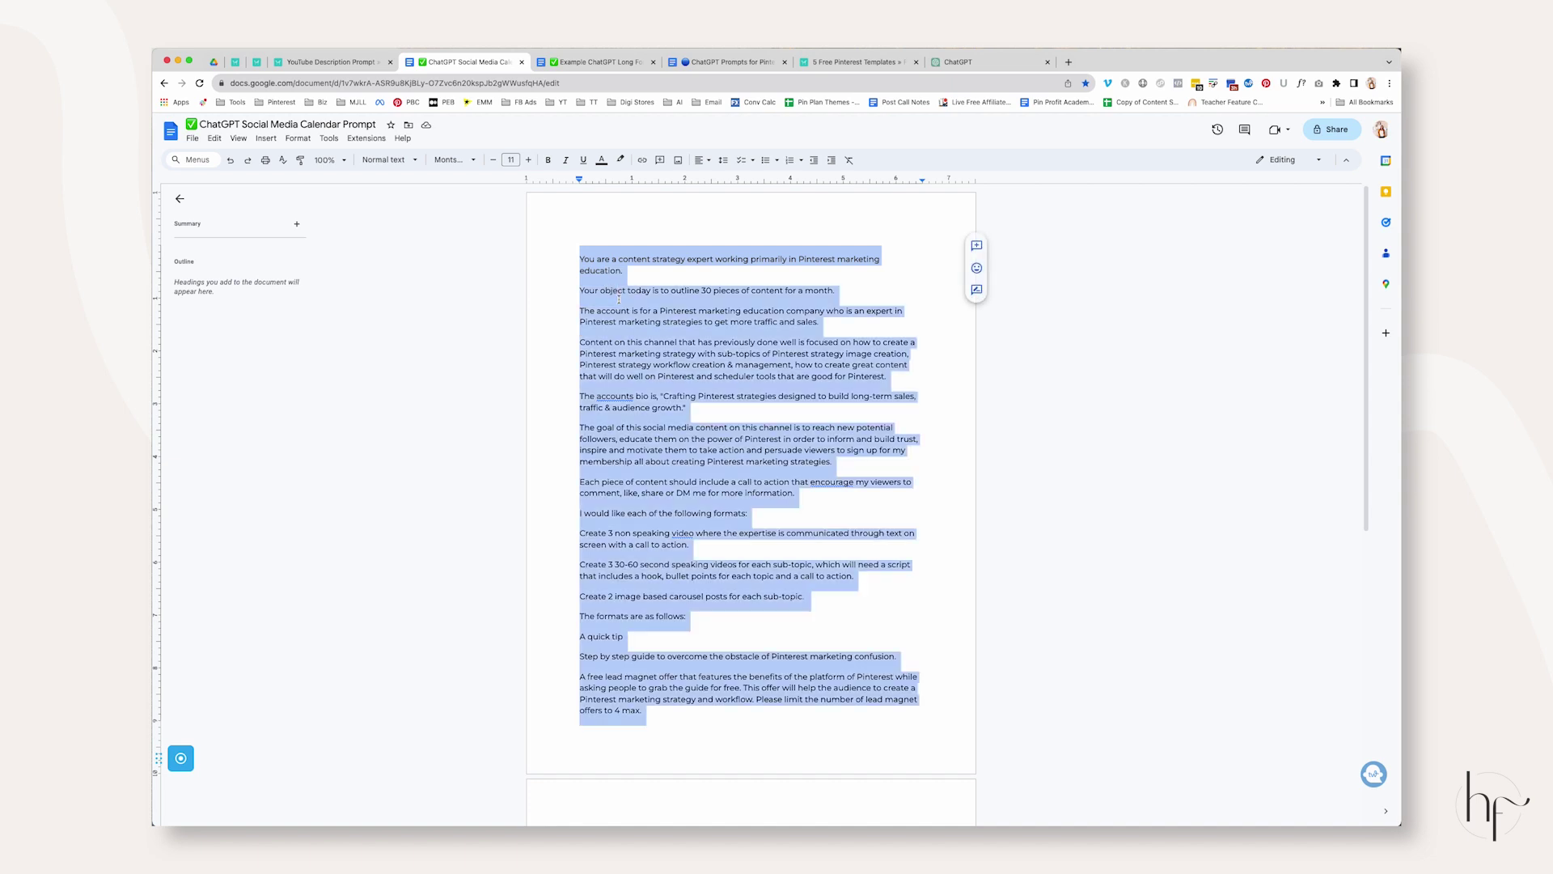
pyautogui.scroll(-10, 862, 385)
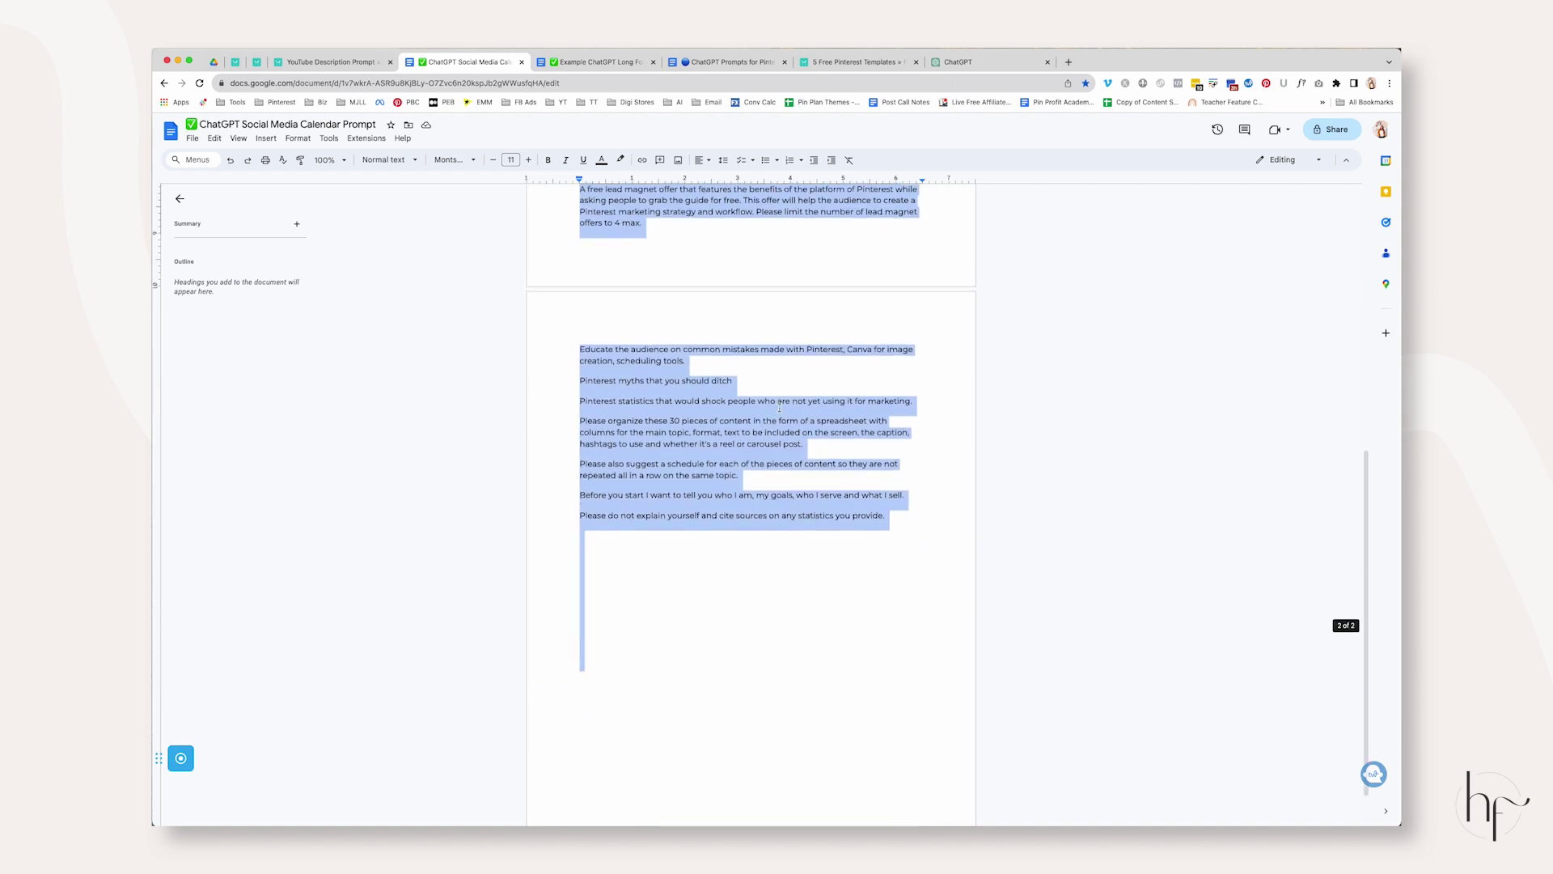
pyautogui.scroll(10, 728, 405)
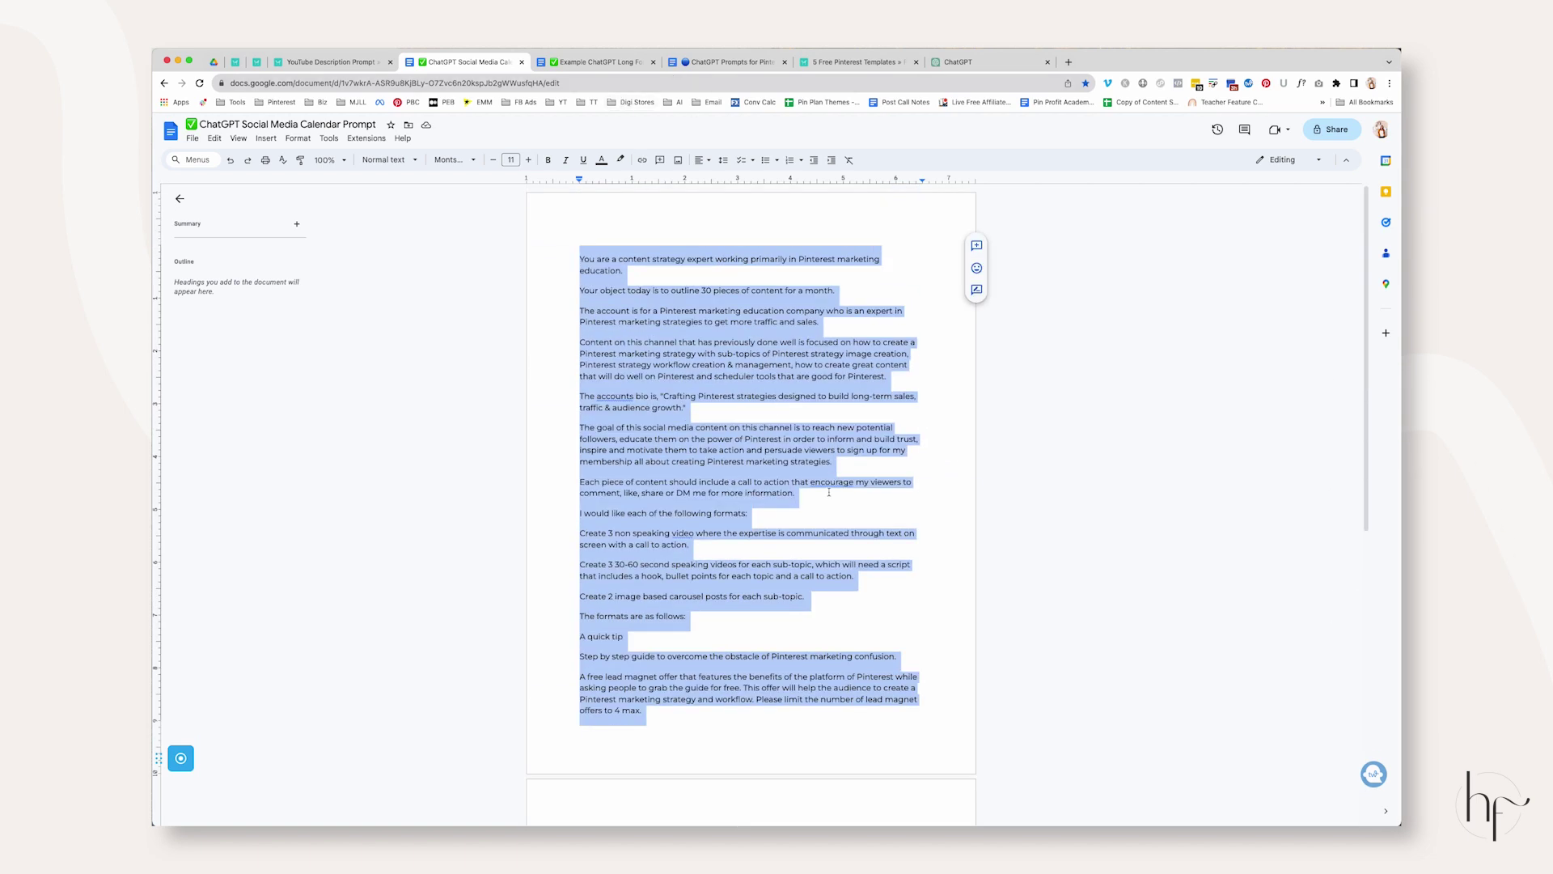
pyautogui.click(987, 67)
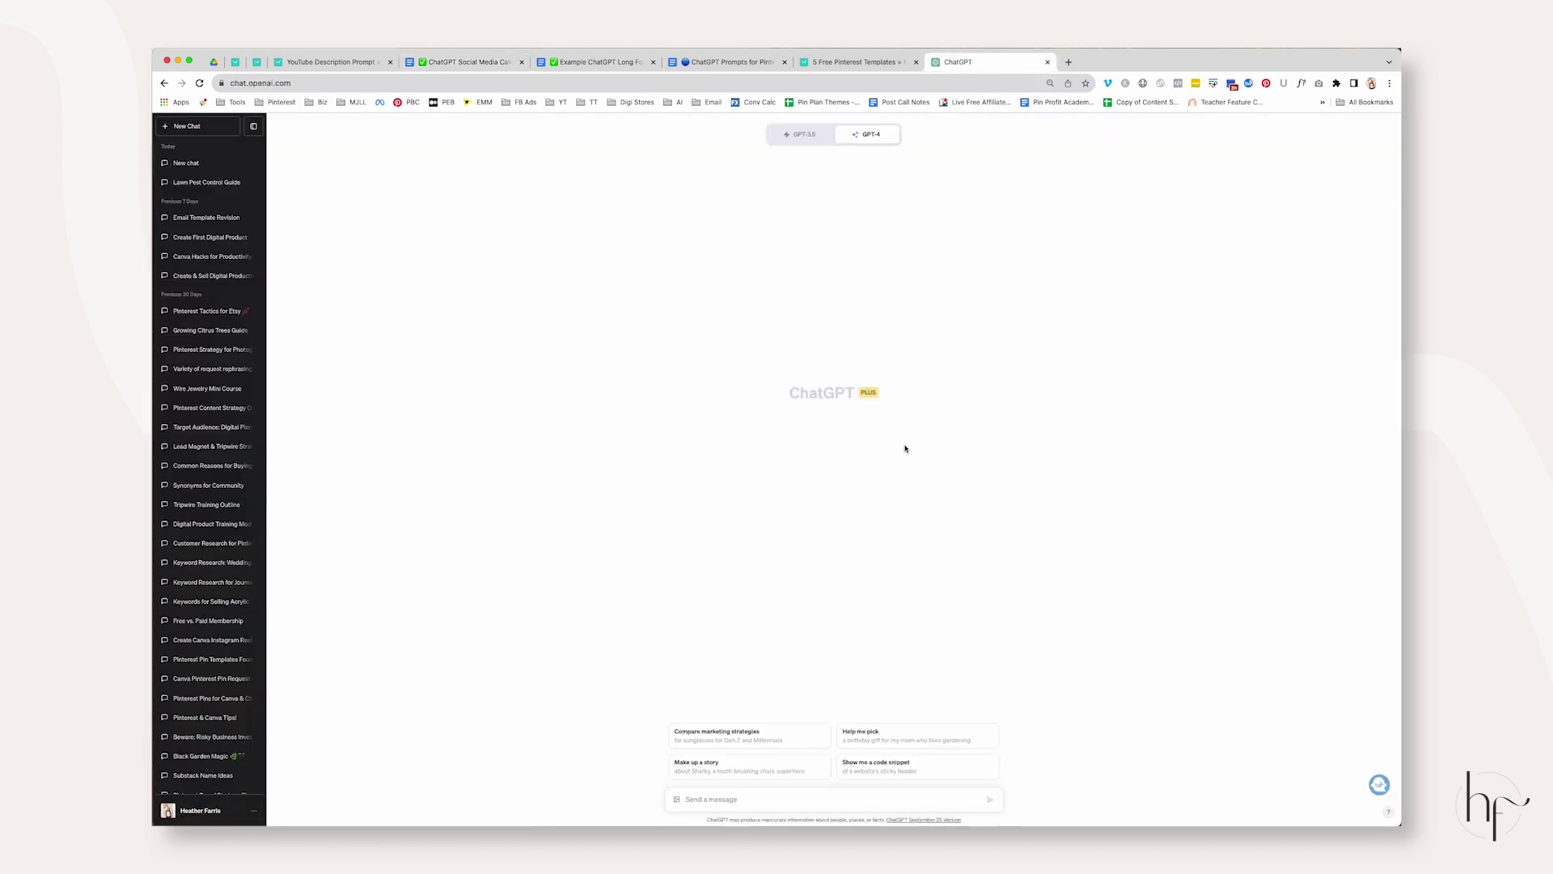
# Paste the calendar prompt into ChatGPT and send it to GPT-4 to generate the content plan table
pyautogui.press('super+v')
pyautogui.press('Return')
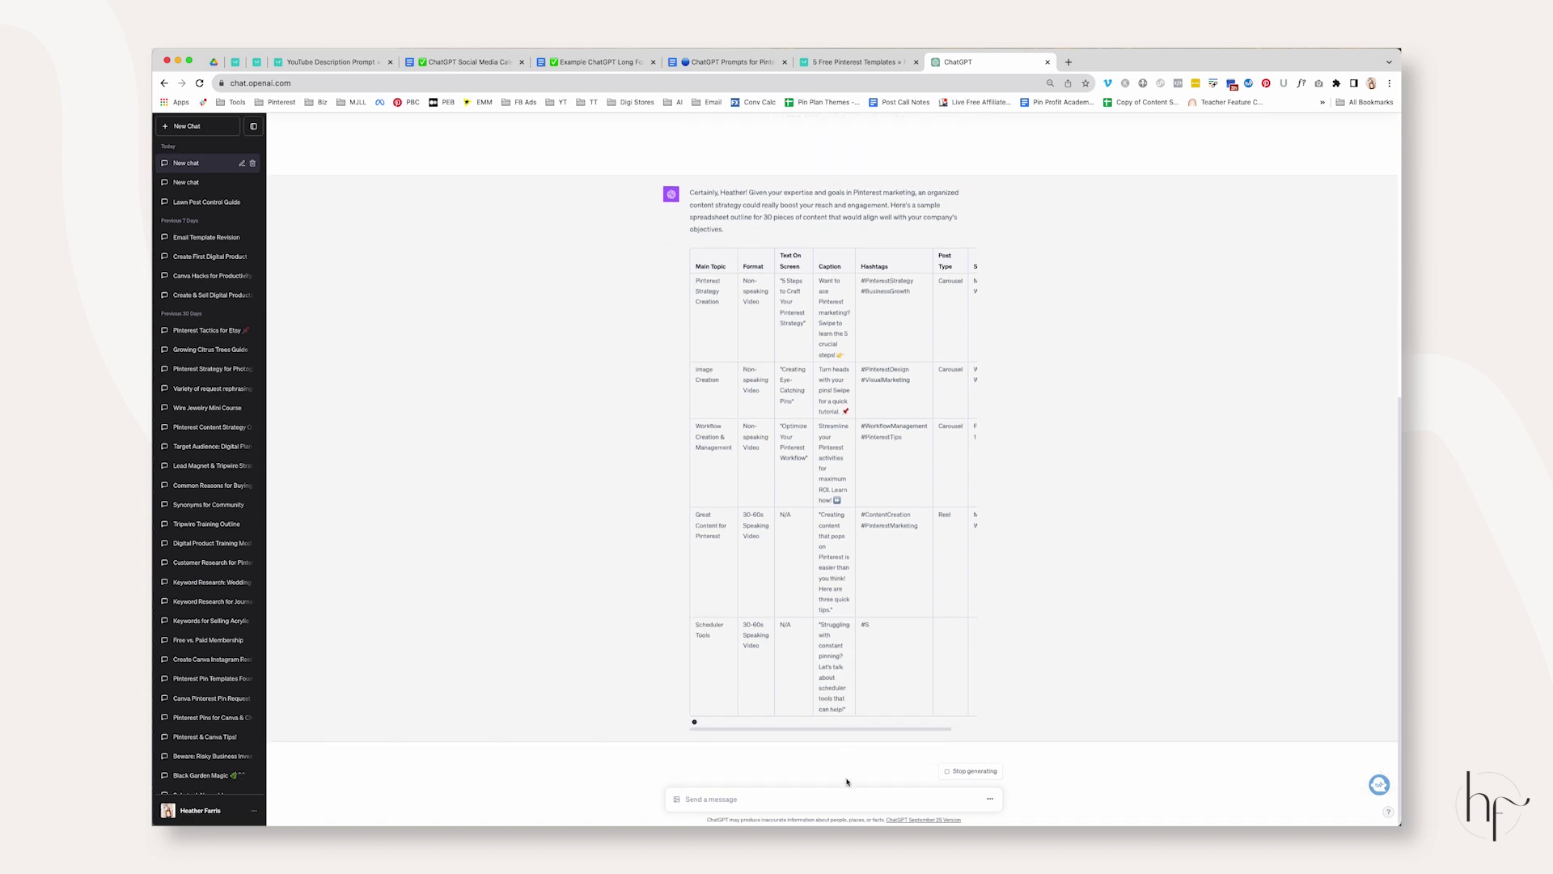
pyautogui.moveTo(887, 731); pyautogui.dragTo(1040, 725)
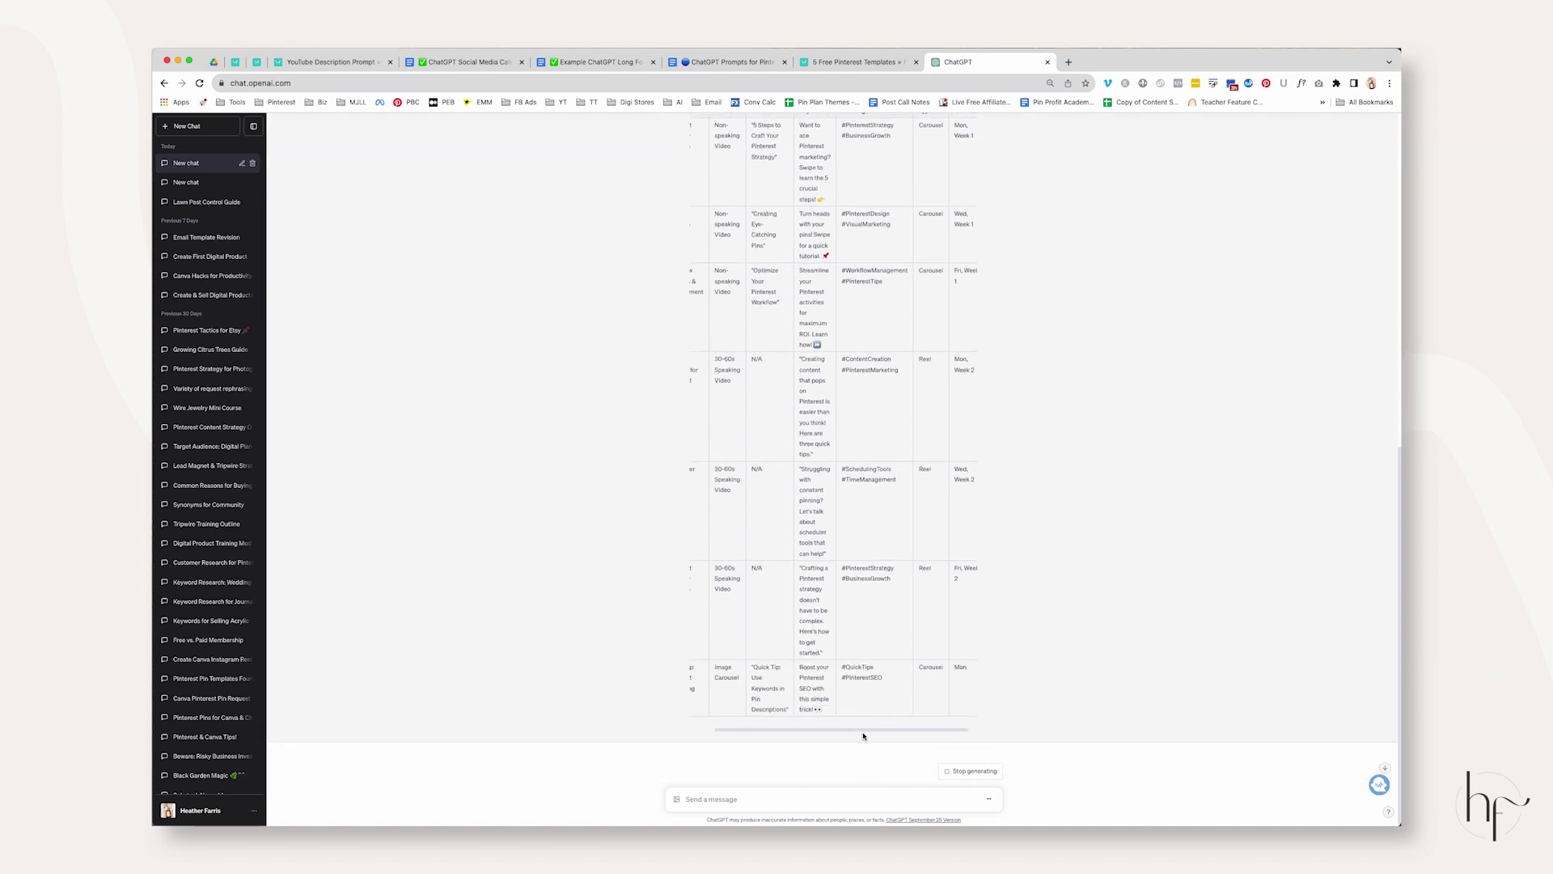
pyautogui.moveTo(821, 728); pyautogui.dragTo(919, 369)
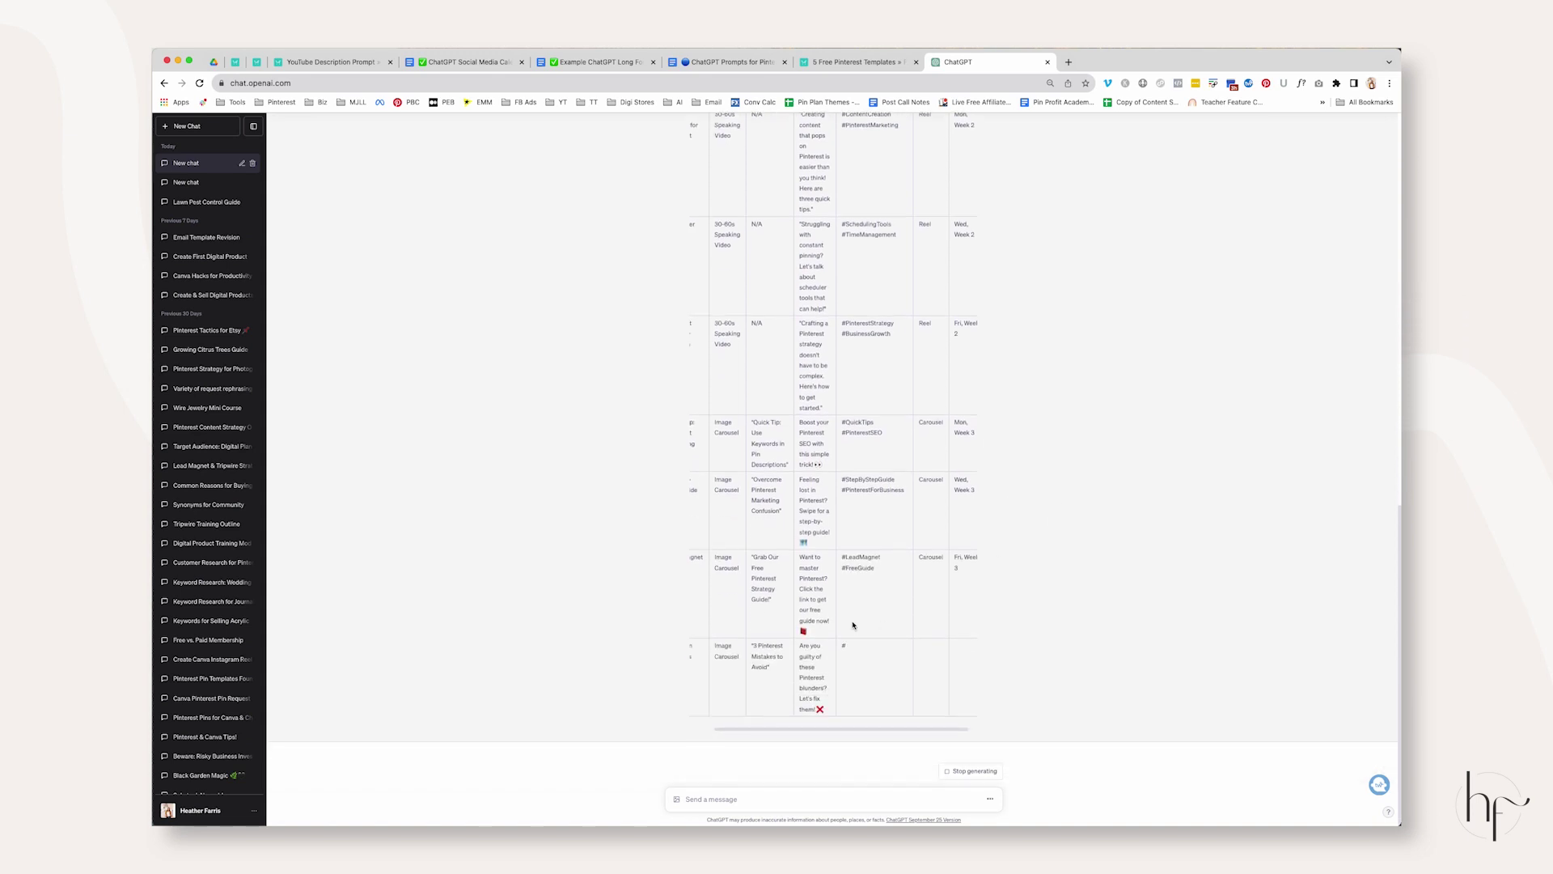
pyautogui.moveTo(842, 727); pyautogui.dragTo(694, 722)
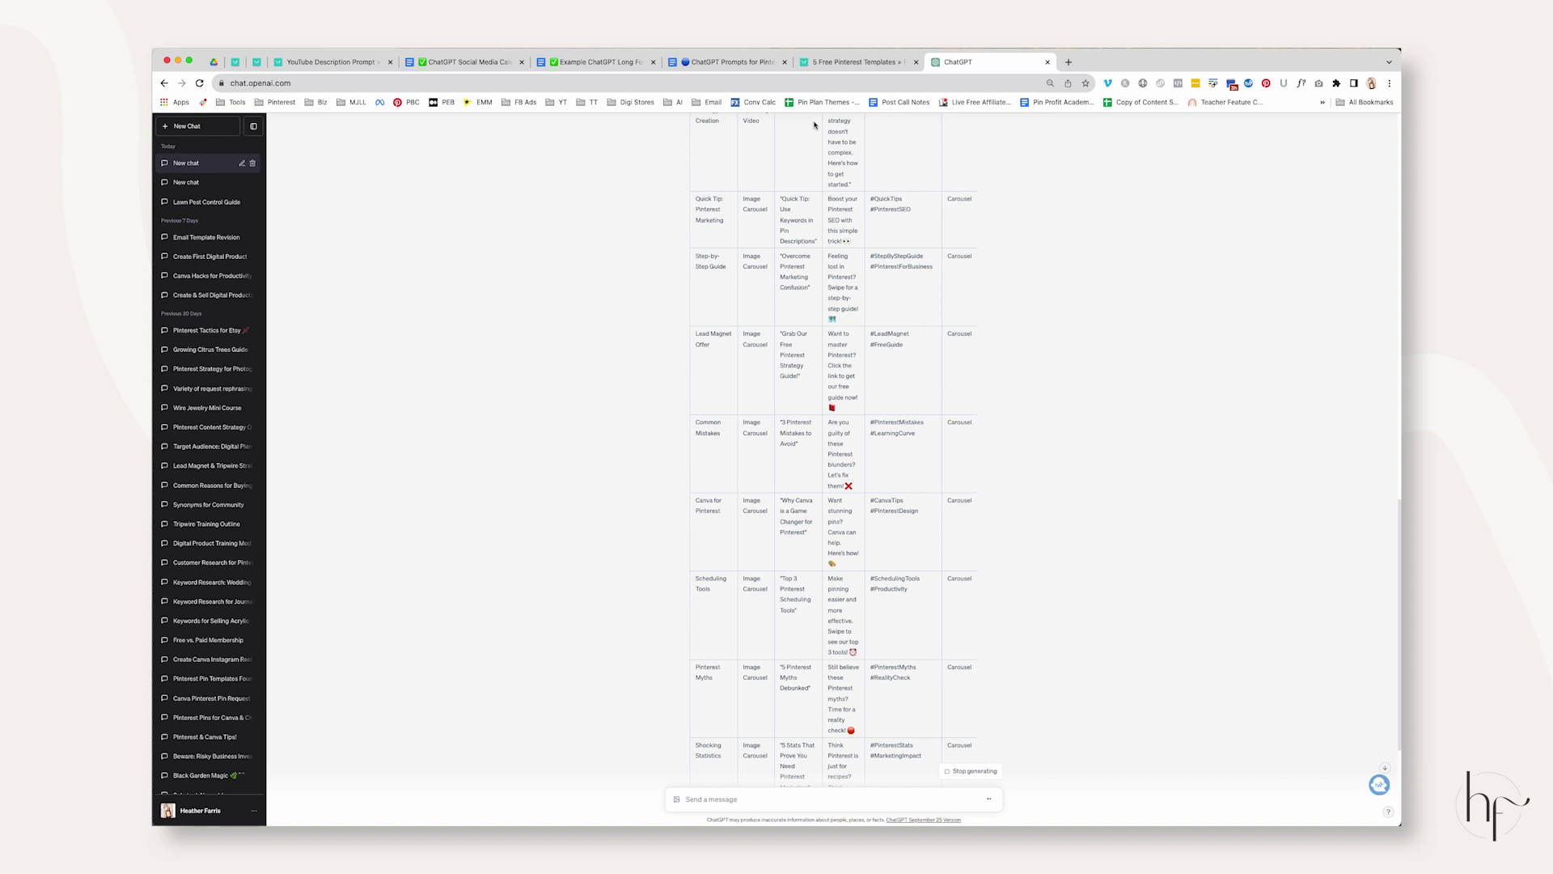
# In the calendar prompt document, highlight the requested content formats list to review it
pyautogui.click(477, 63)
pyautogui.click(713, 550)
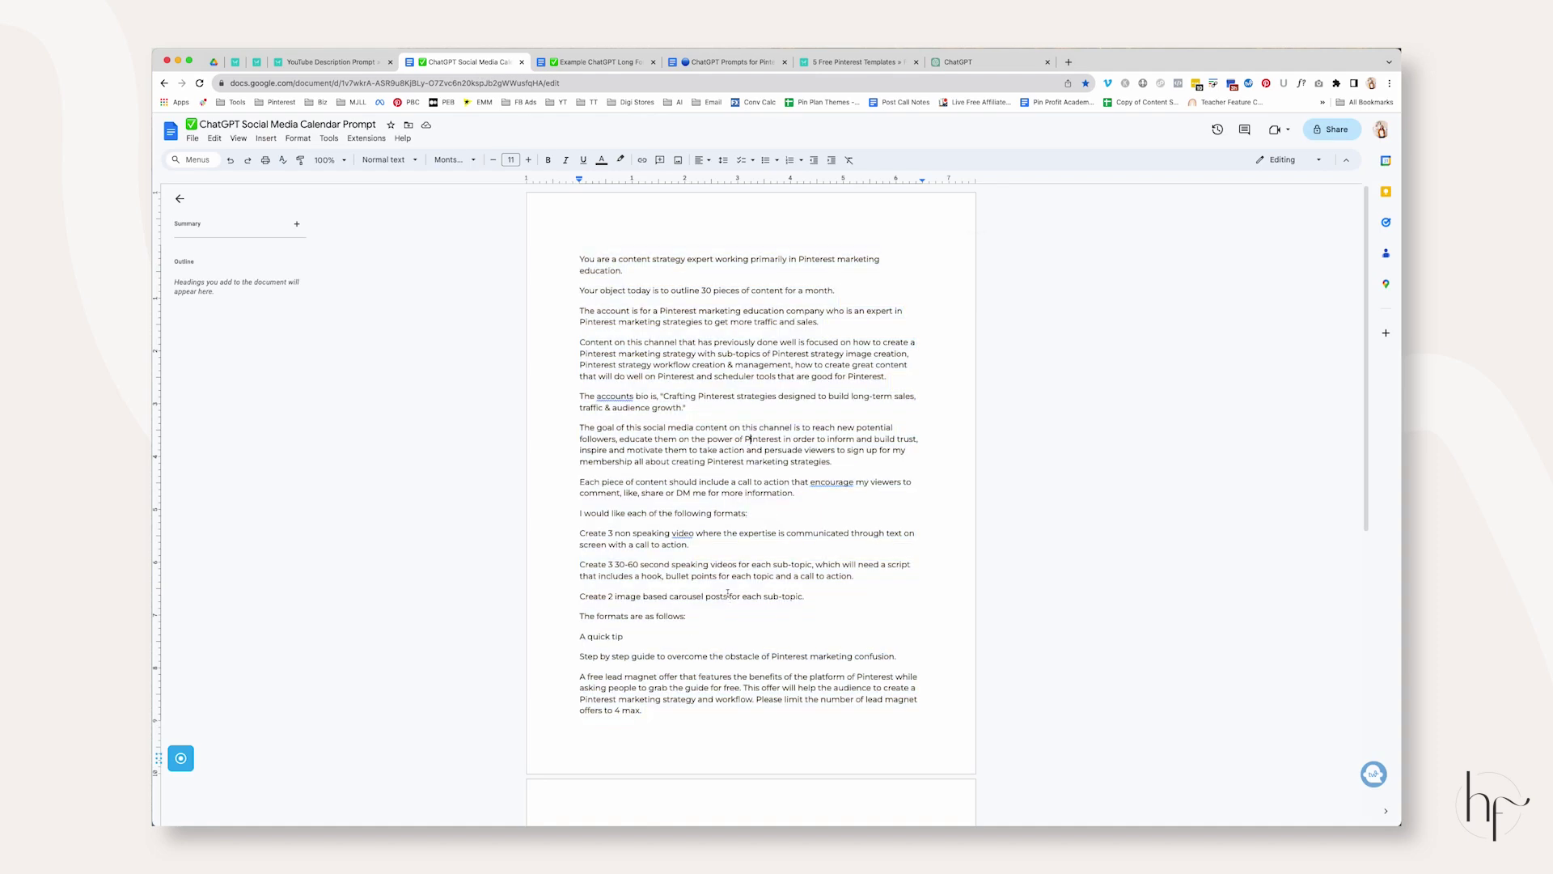
pyautogui.scroll(-5, 713, 445)
pyautogui.moveTo(579, 324); pyautogui.dragTo(842, 402)
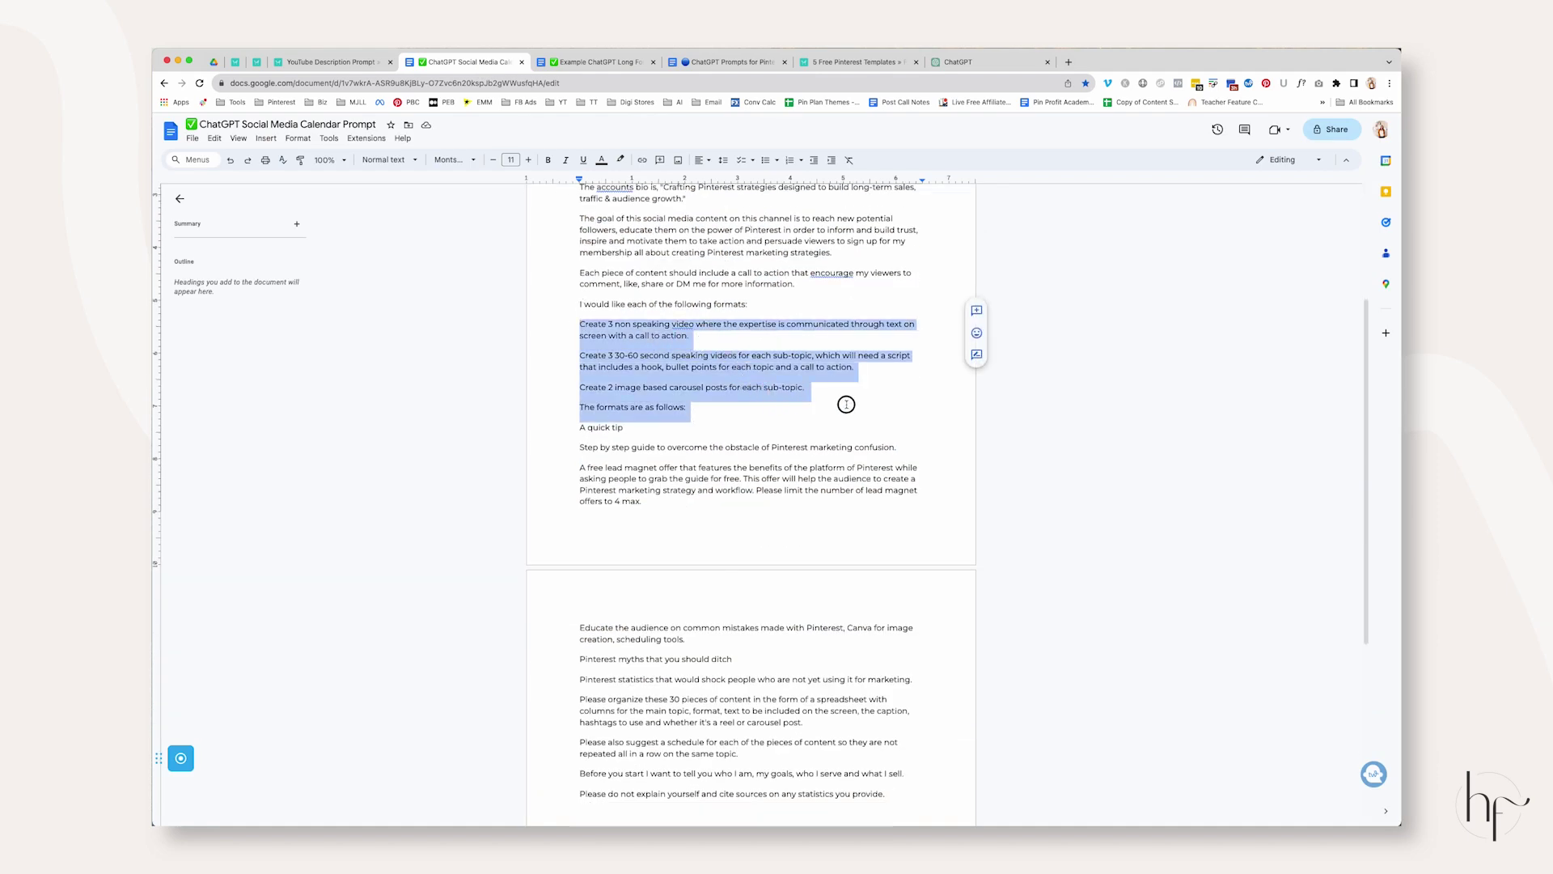
pyautogui.scroll(-1, 843, 402)
pyautogui.moveTo(579, 404); pyautogui.dragTo(912, 528)
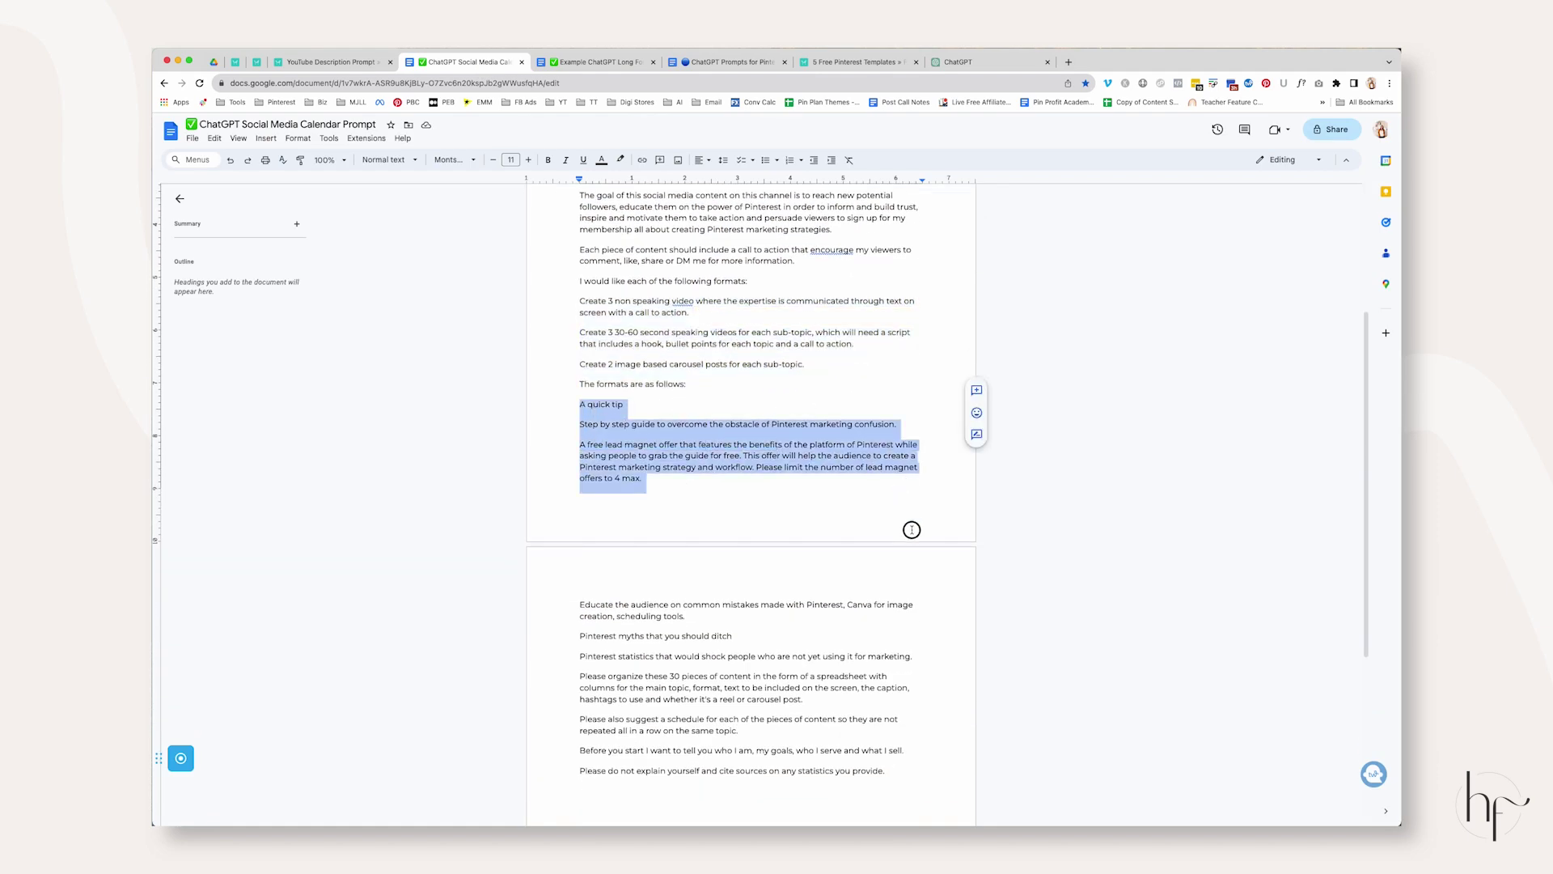
pyautogui.click(644, 402)
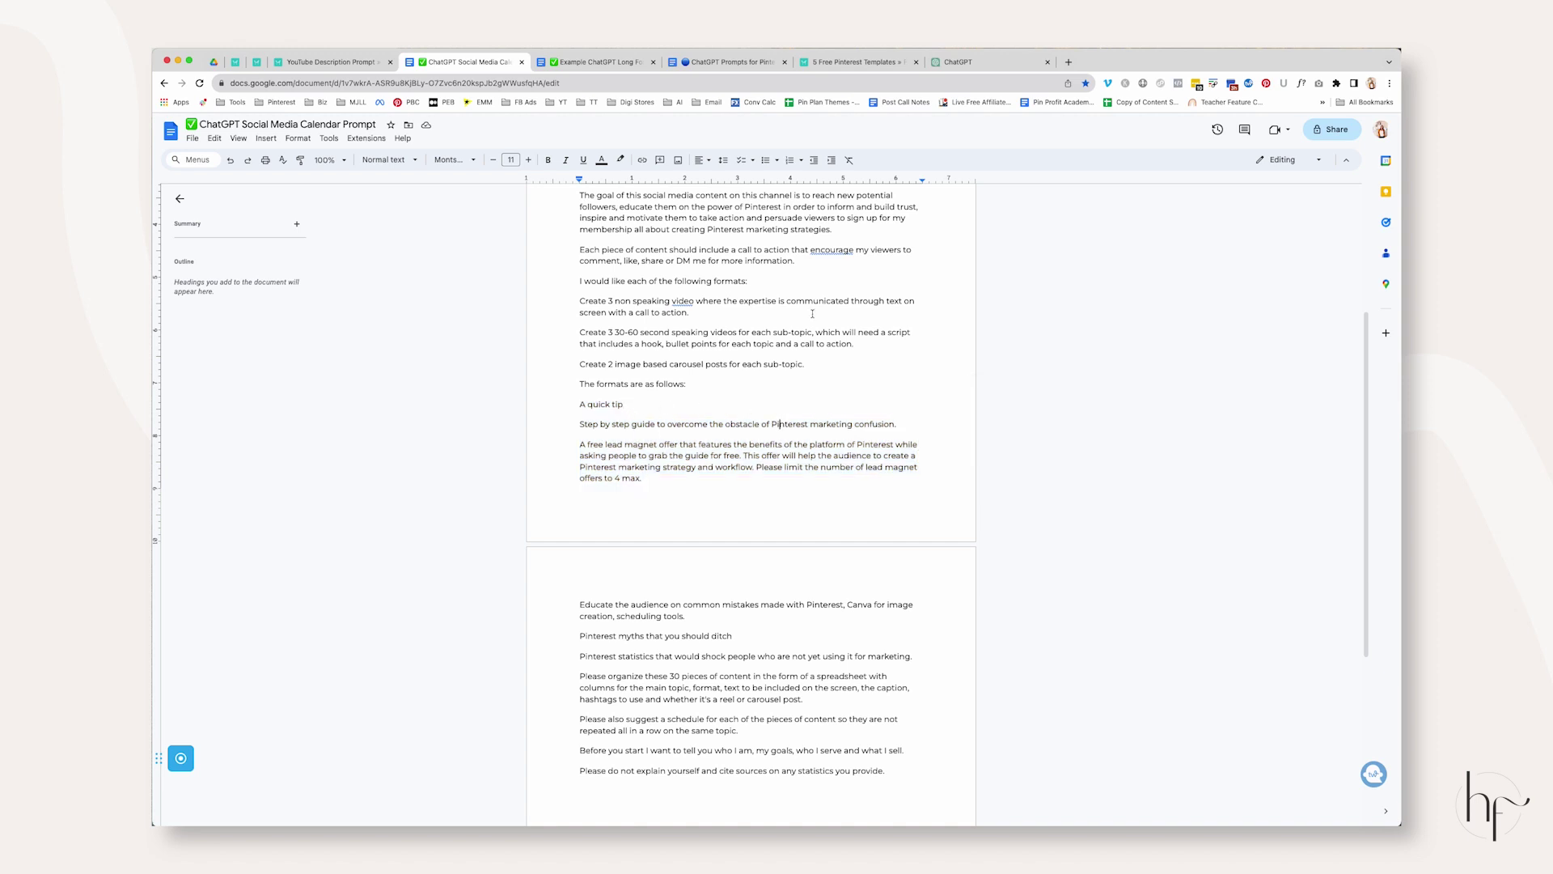
# Scroll through the generated Pinterest content calendar table in ChatGPT
pyautogui.click(979, 62)
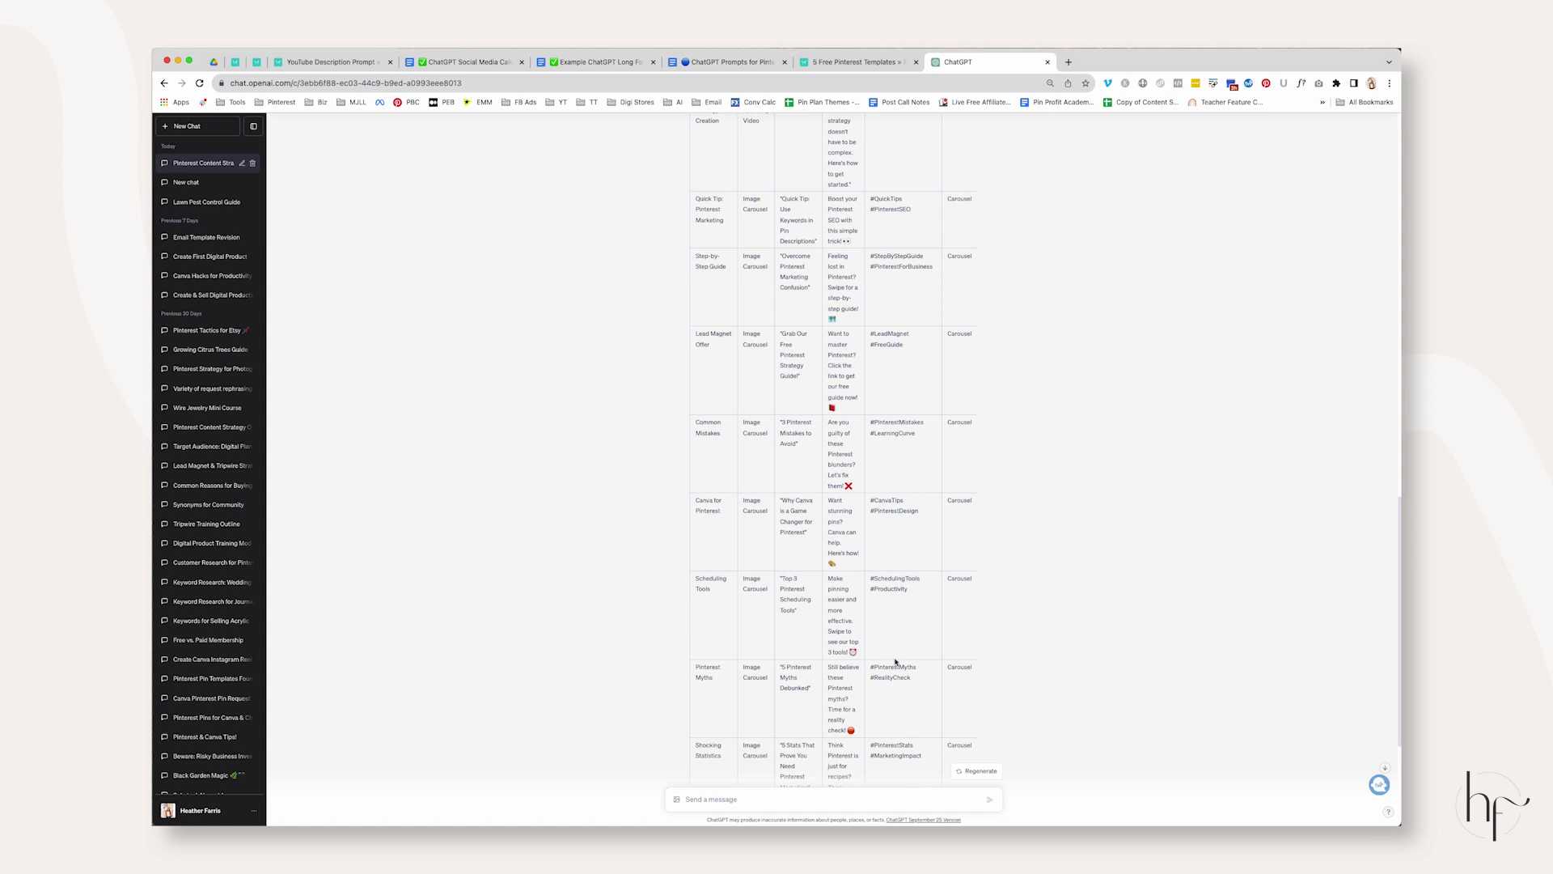
pyautogui.scroll(-5, 863, 551)
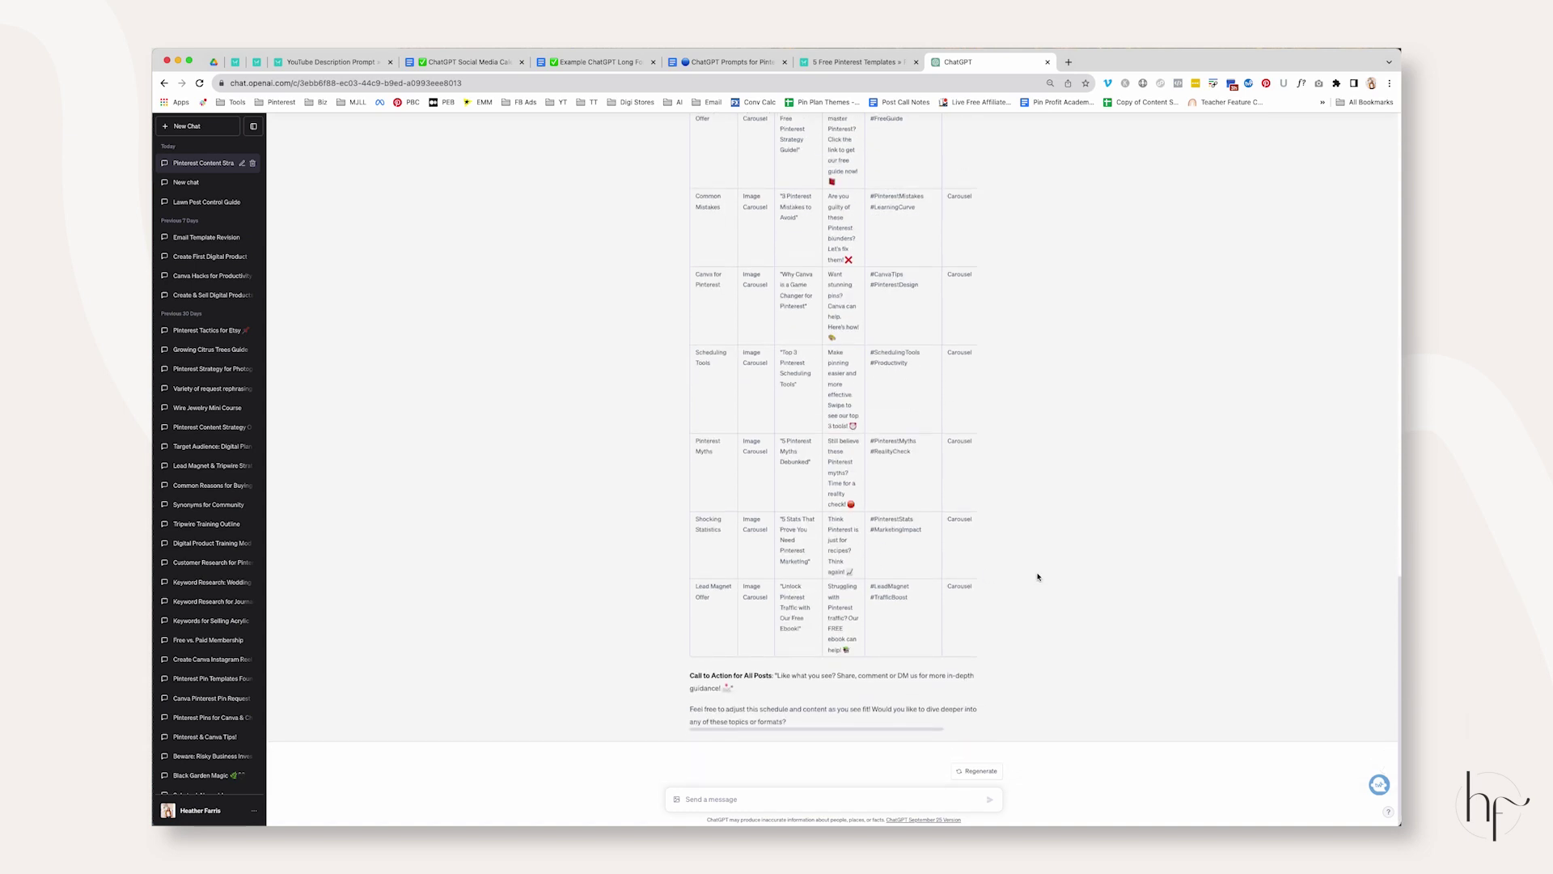
pyautogui.scroll(20, 1038, 577)
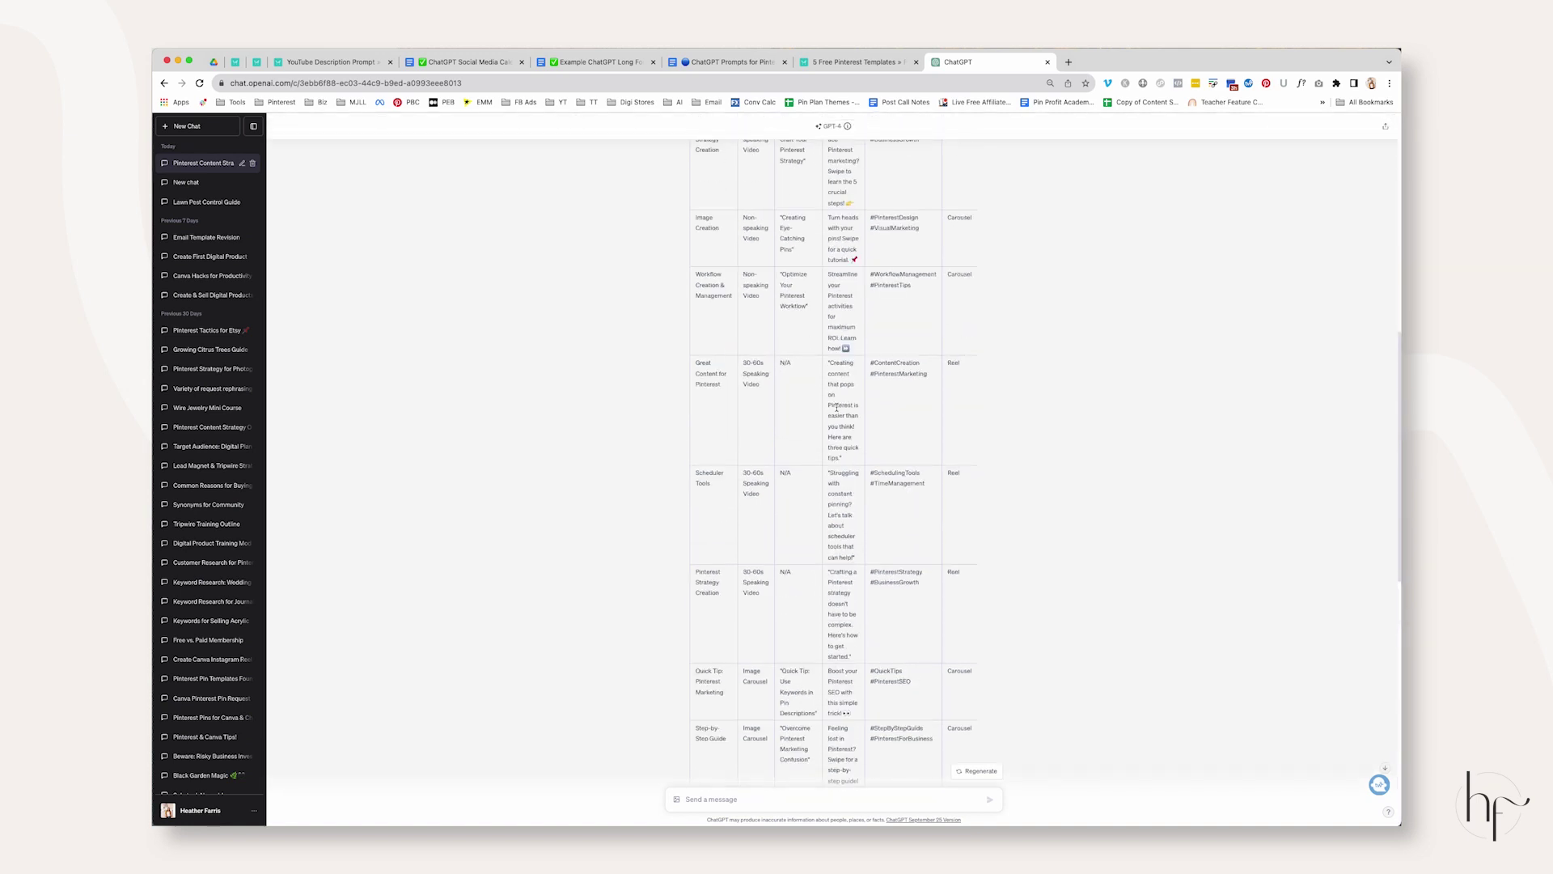
pyautogui.scroll(-7, 881, 468)
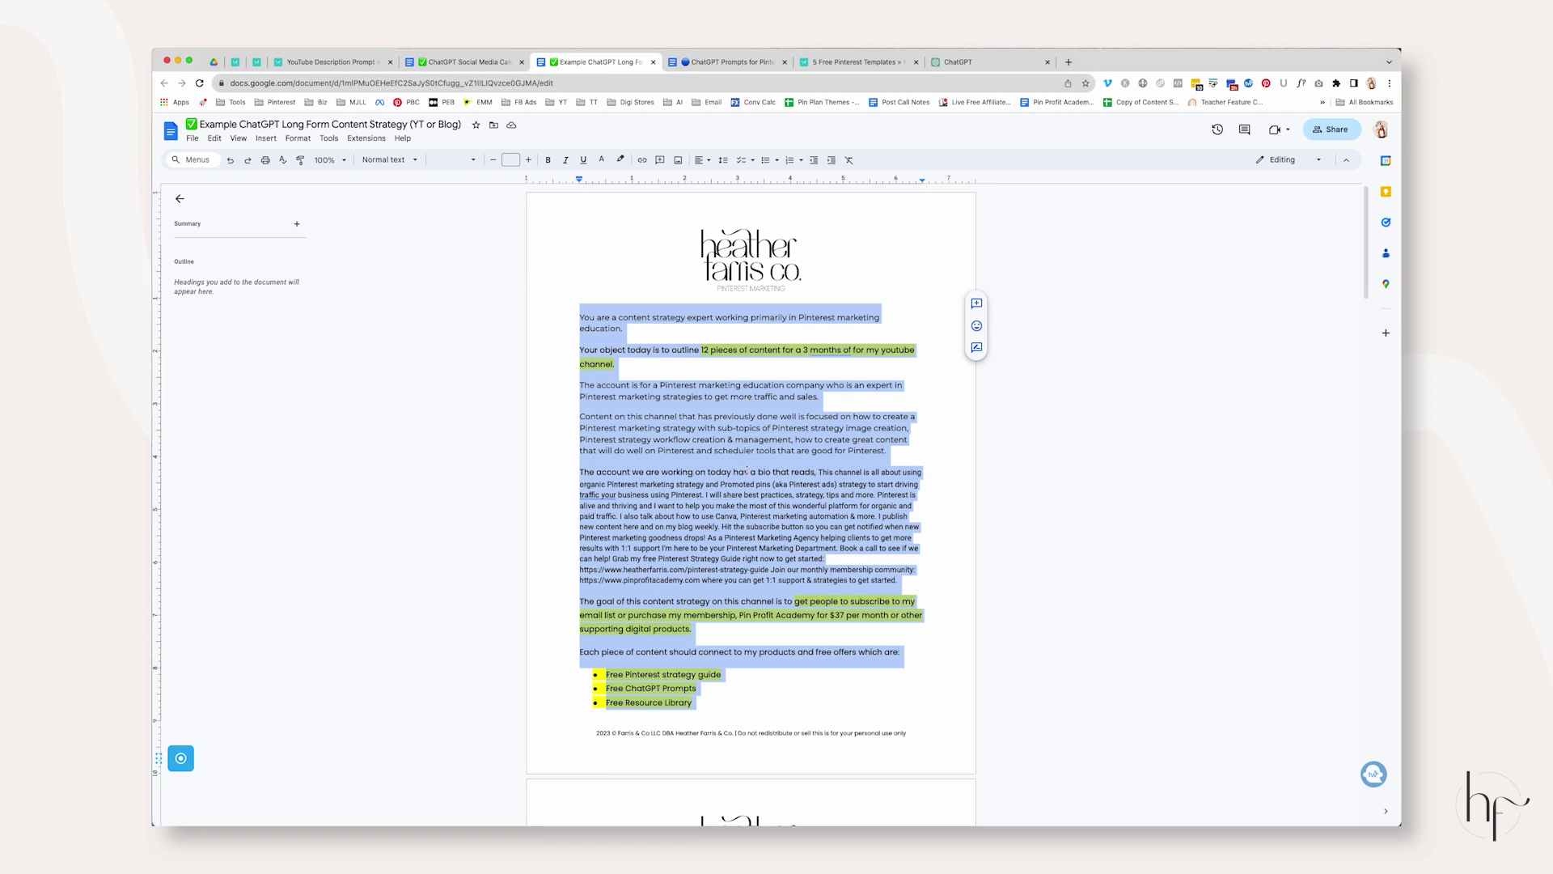
# Read through the long-form strategy prompt covering goals, products, services and three customer personas
pyautogui.scroll(-10, 746, 470)
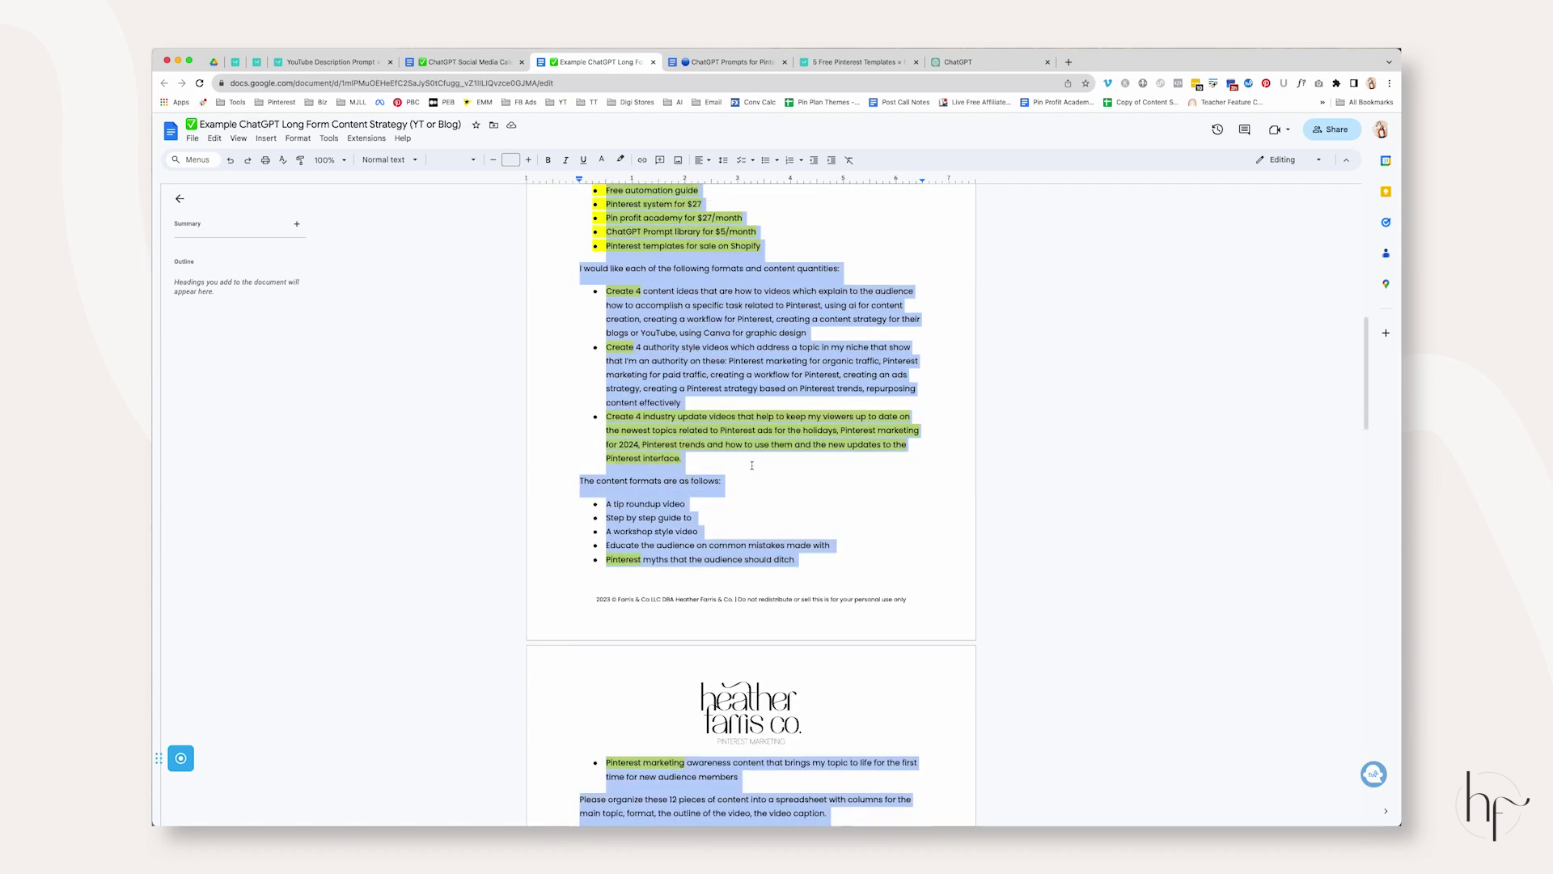
pyautogui.scroll(-20, 752, 465)
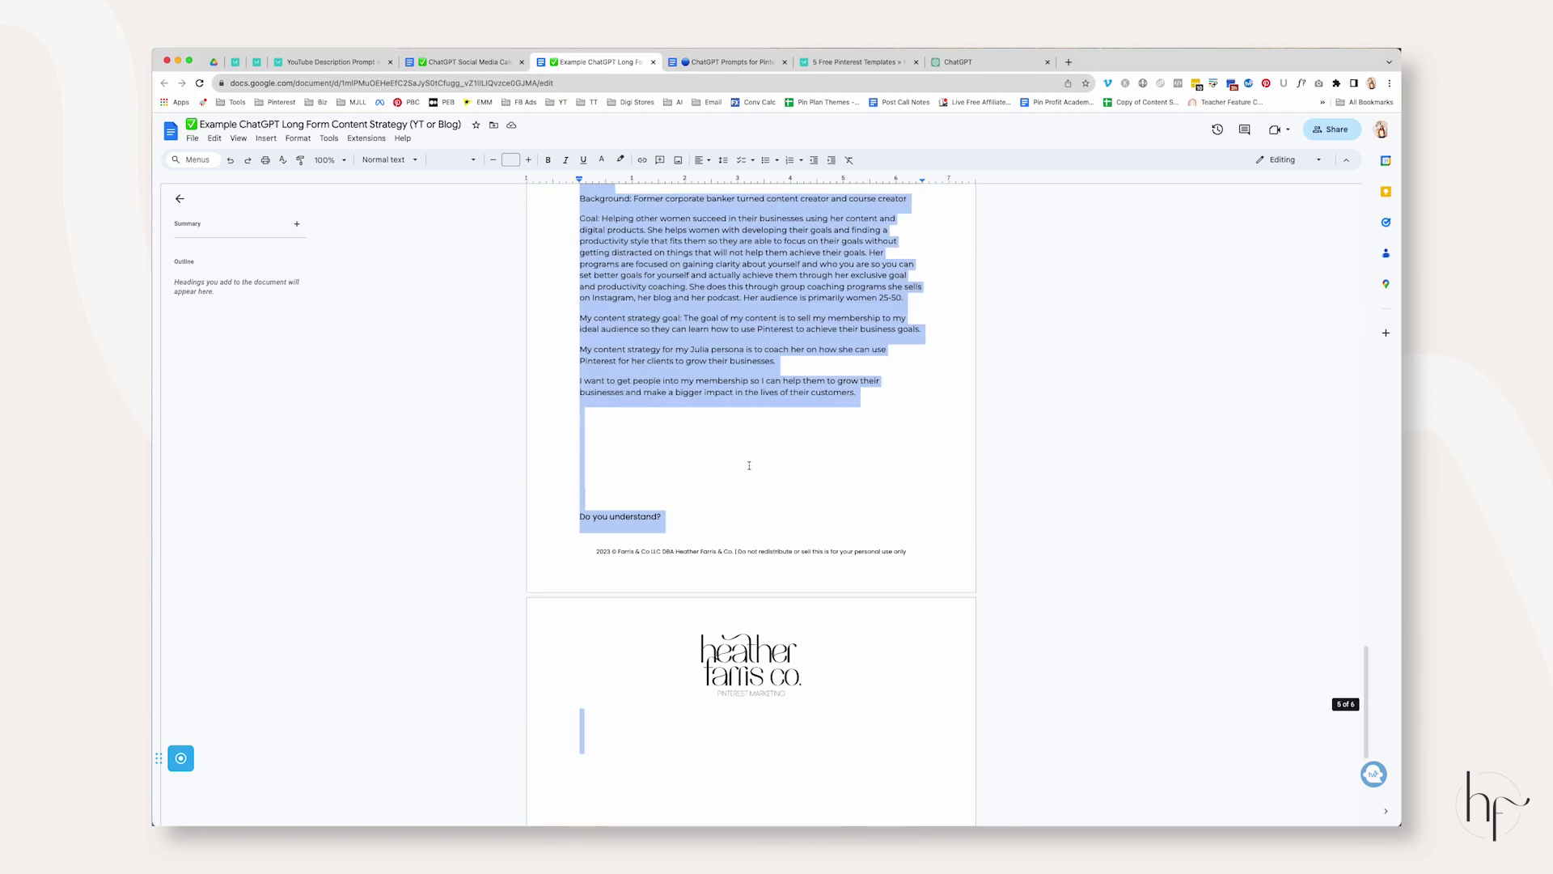
pyautogui.scroll(-5, 749, 466)
pyautogui.scroll(20, 751, 464)
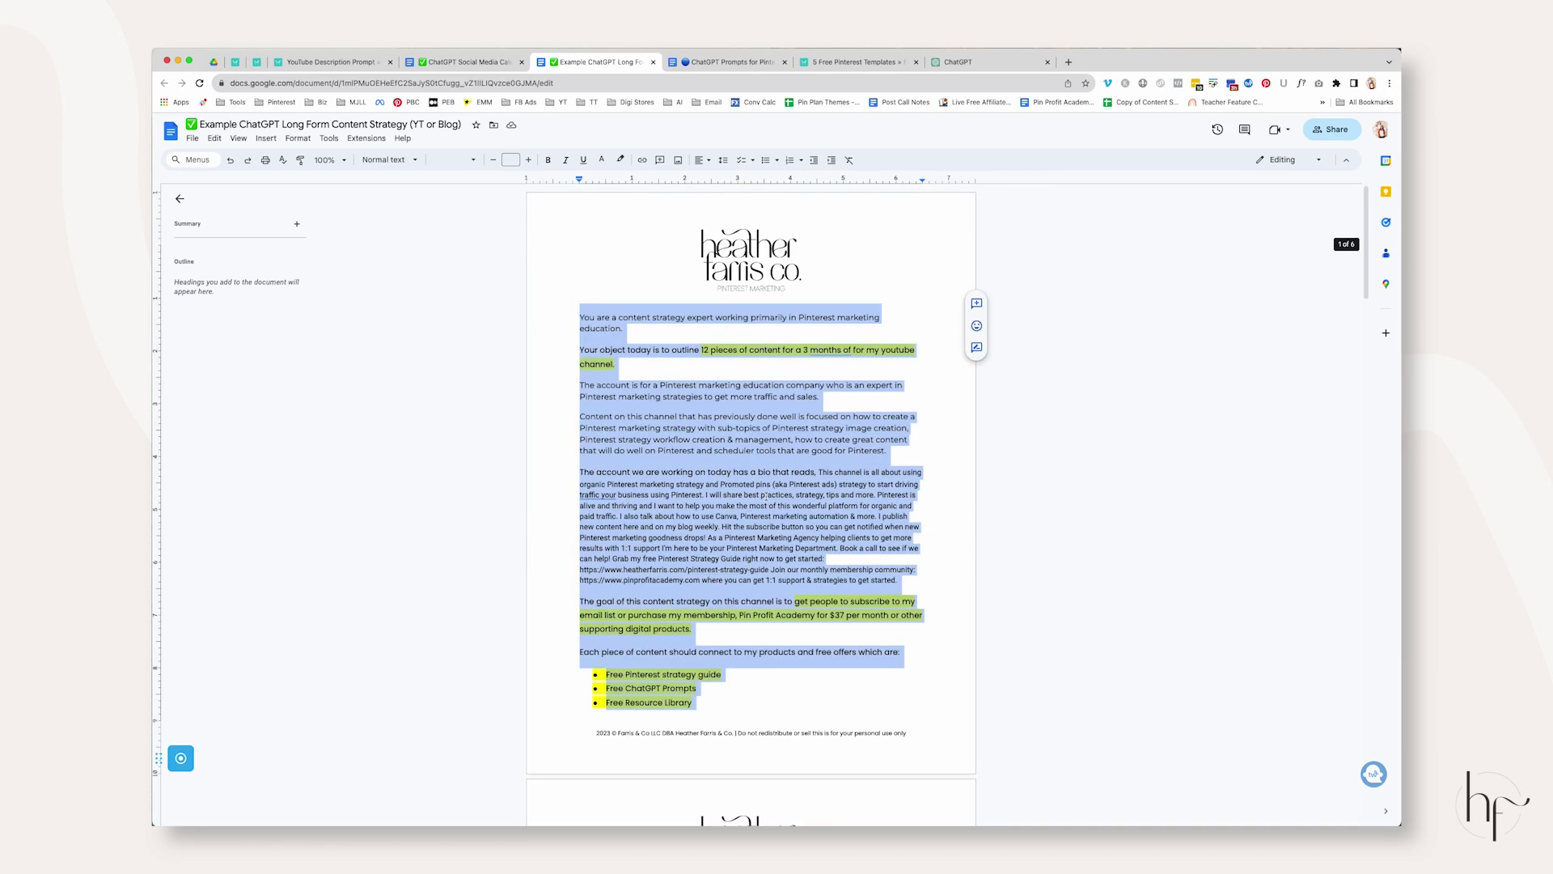
pyautogui.scroll(-18, 765, 496)
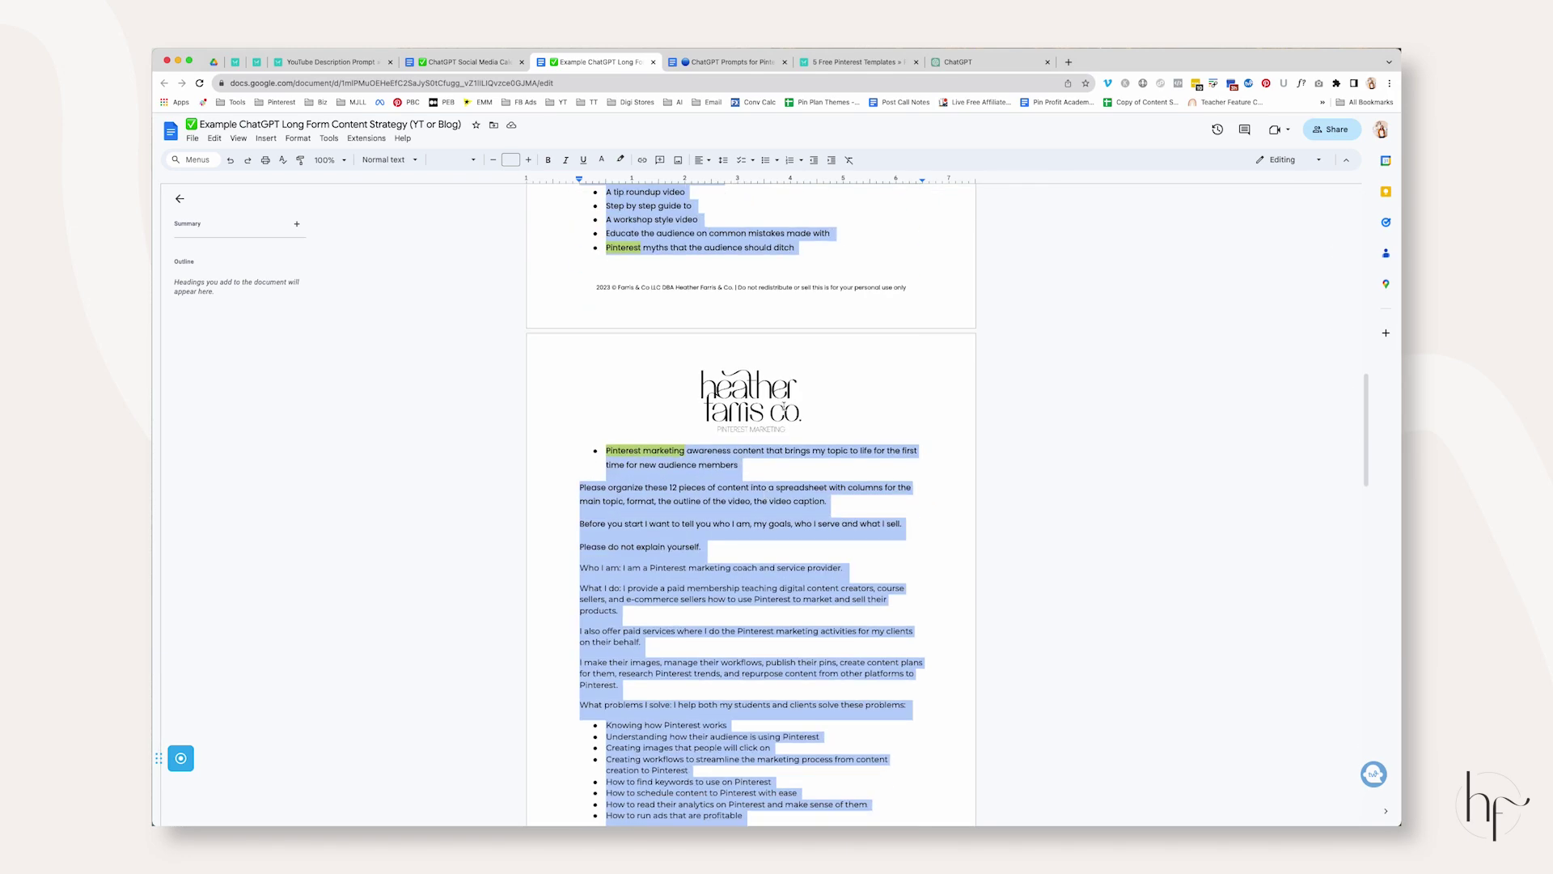
pyautogui.scroll(18, 789, 426)
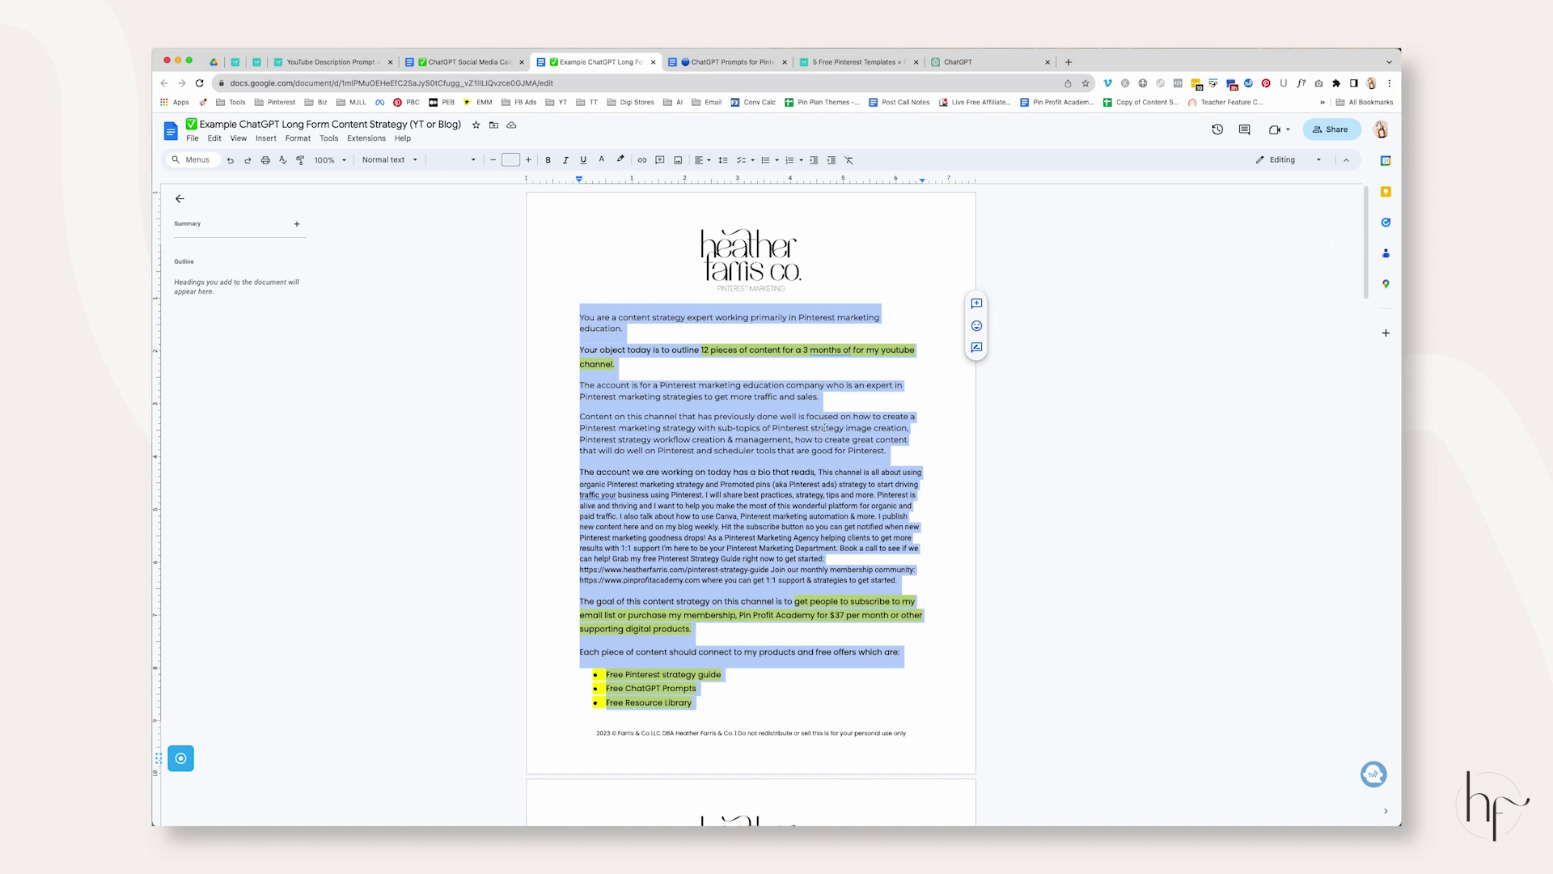
pyautogui.scroll(-15, 824, 428)
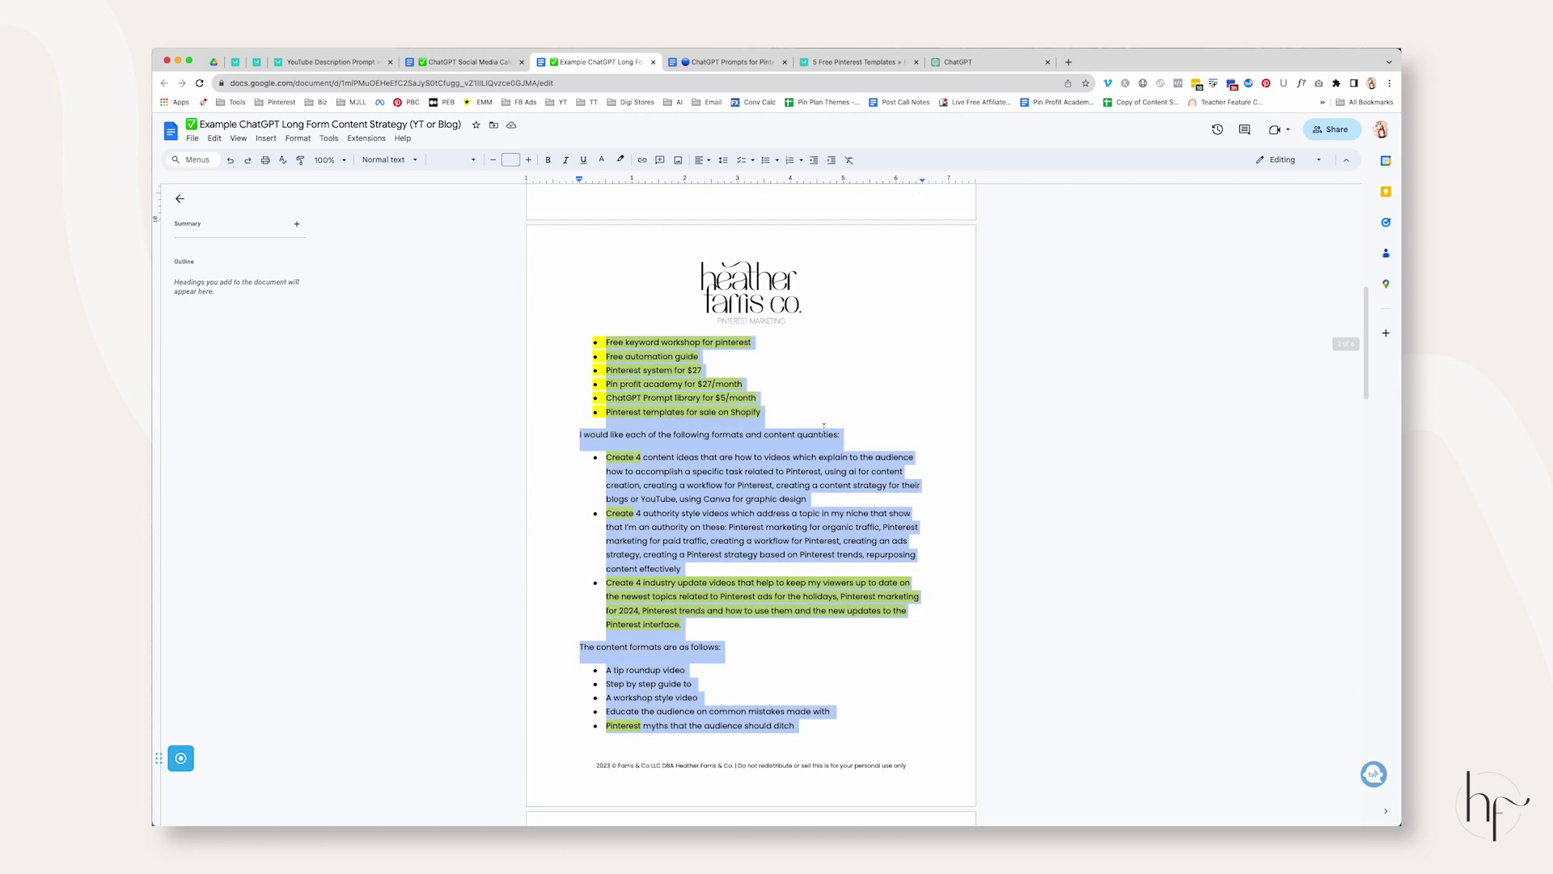
pyautogui.scroll(-15, 824, 428)
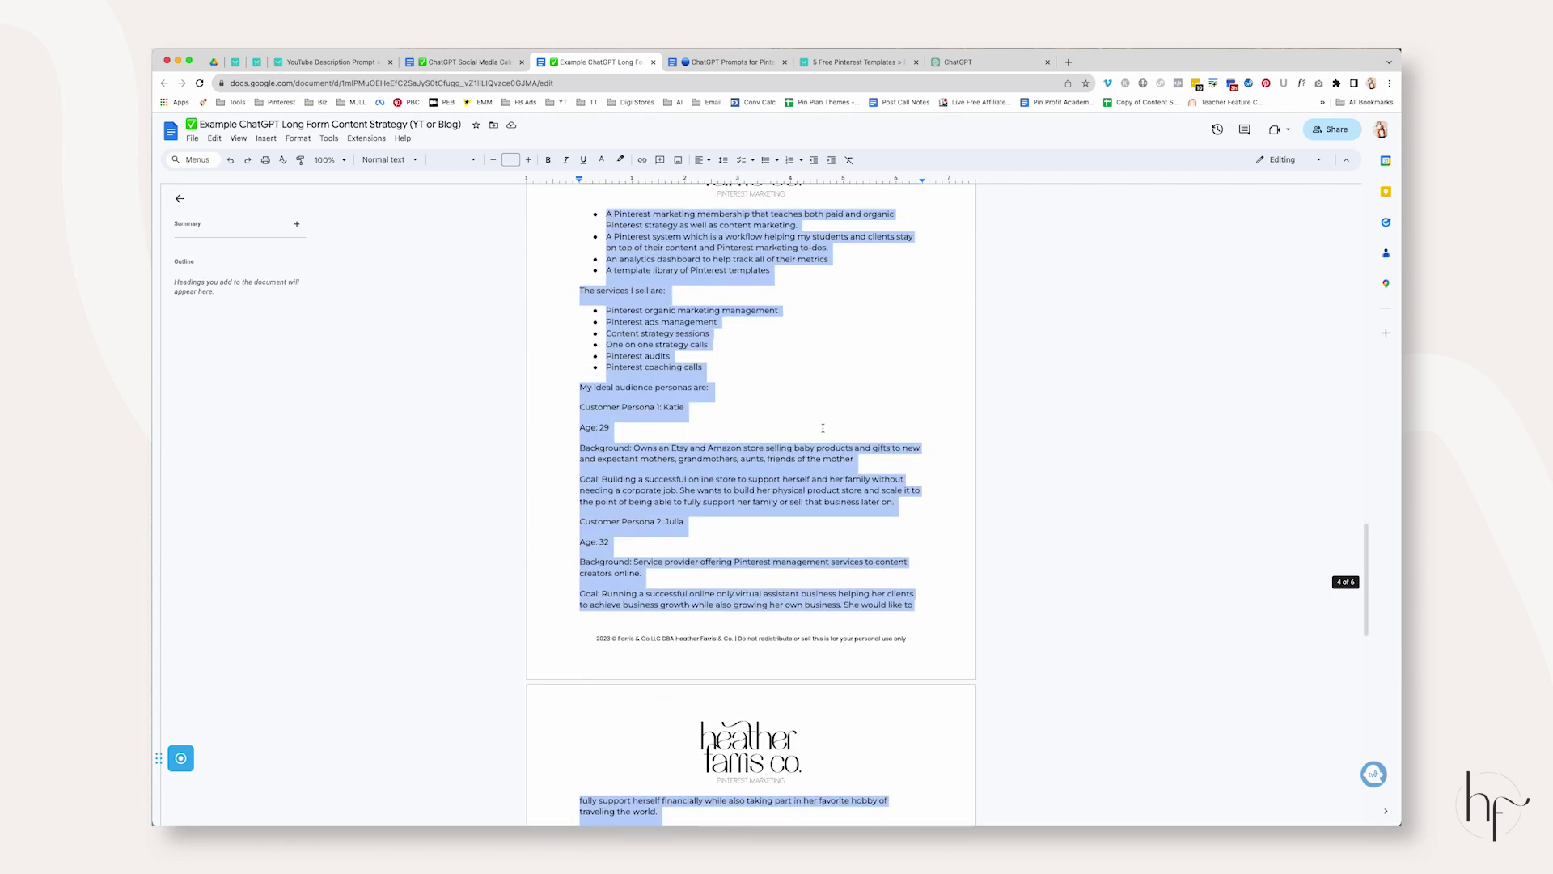
pyautogui.scroll(-10, 823, 428)
pyautogui.scroll(12, 824, 428)
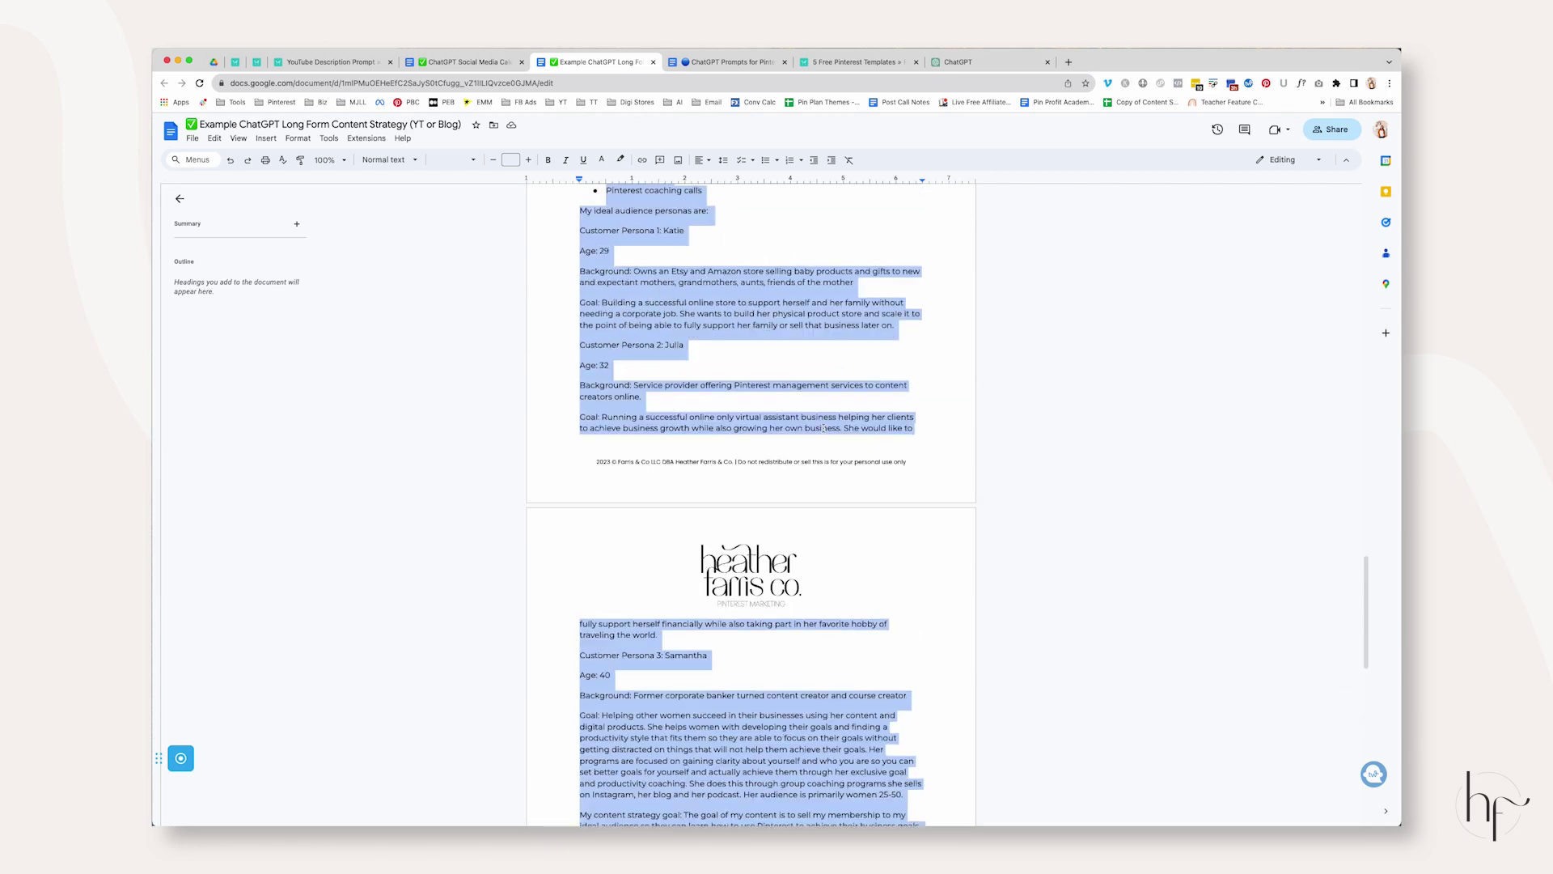
pyautogui.scroll(5, 823, 428)
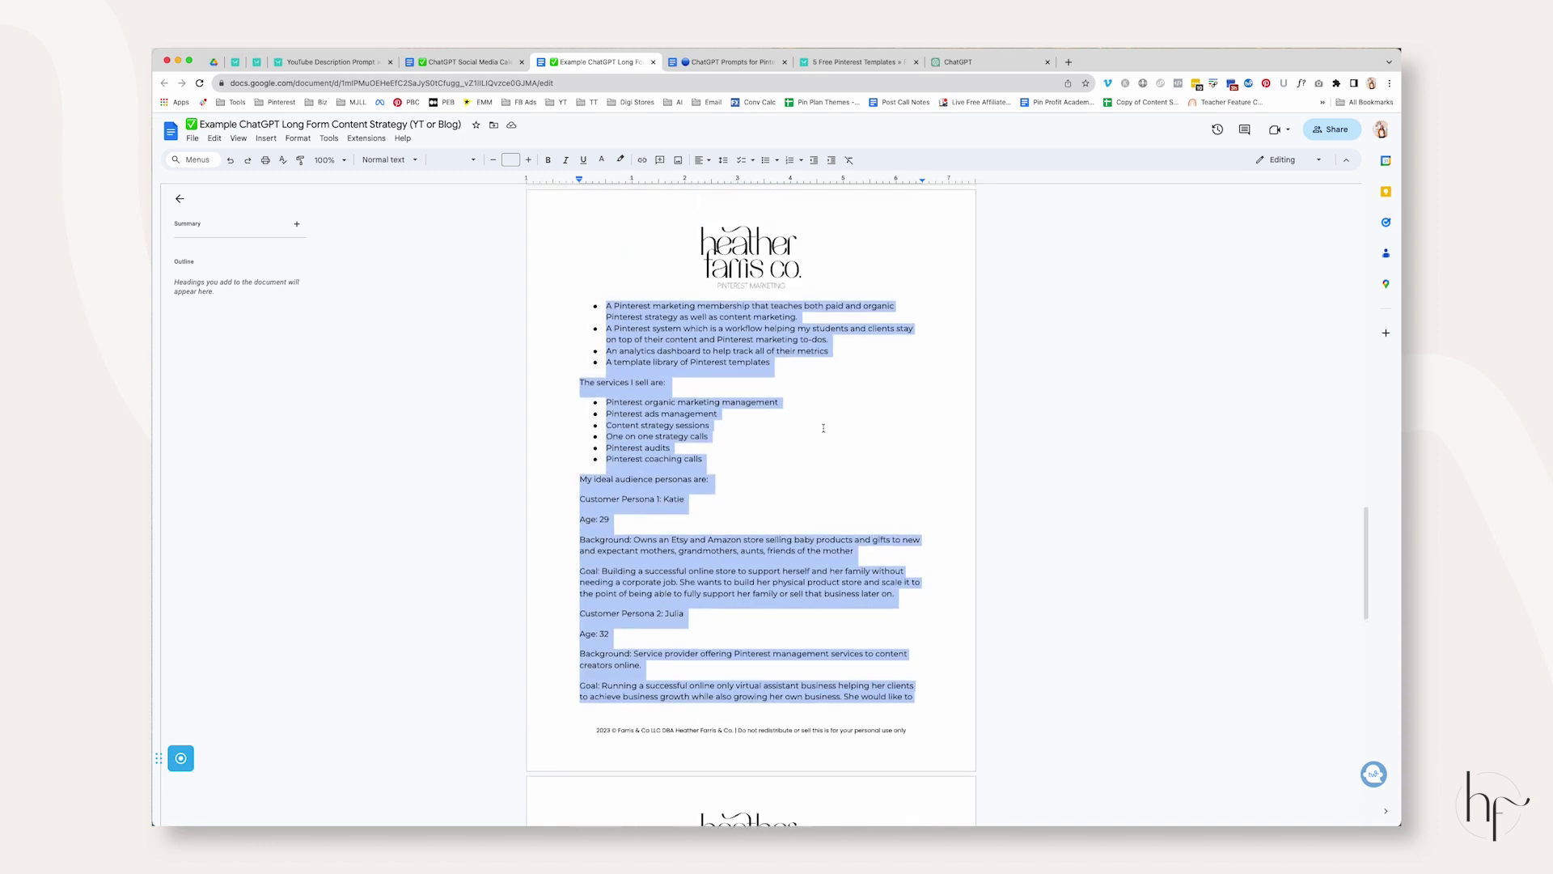
# Open the bookmarked folder of ChatGPT prompt docs and look through it
pyautogui.click(675, 102)
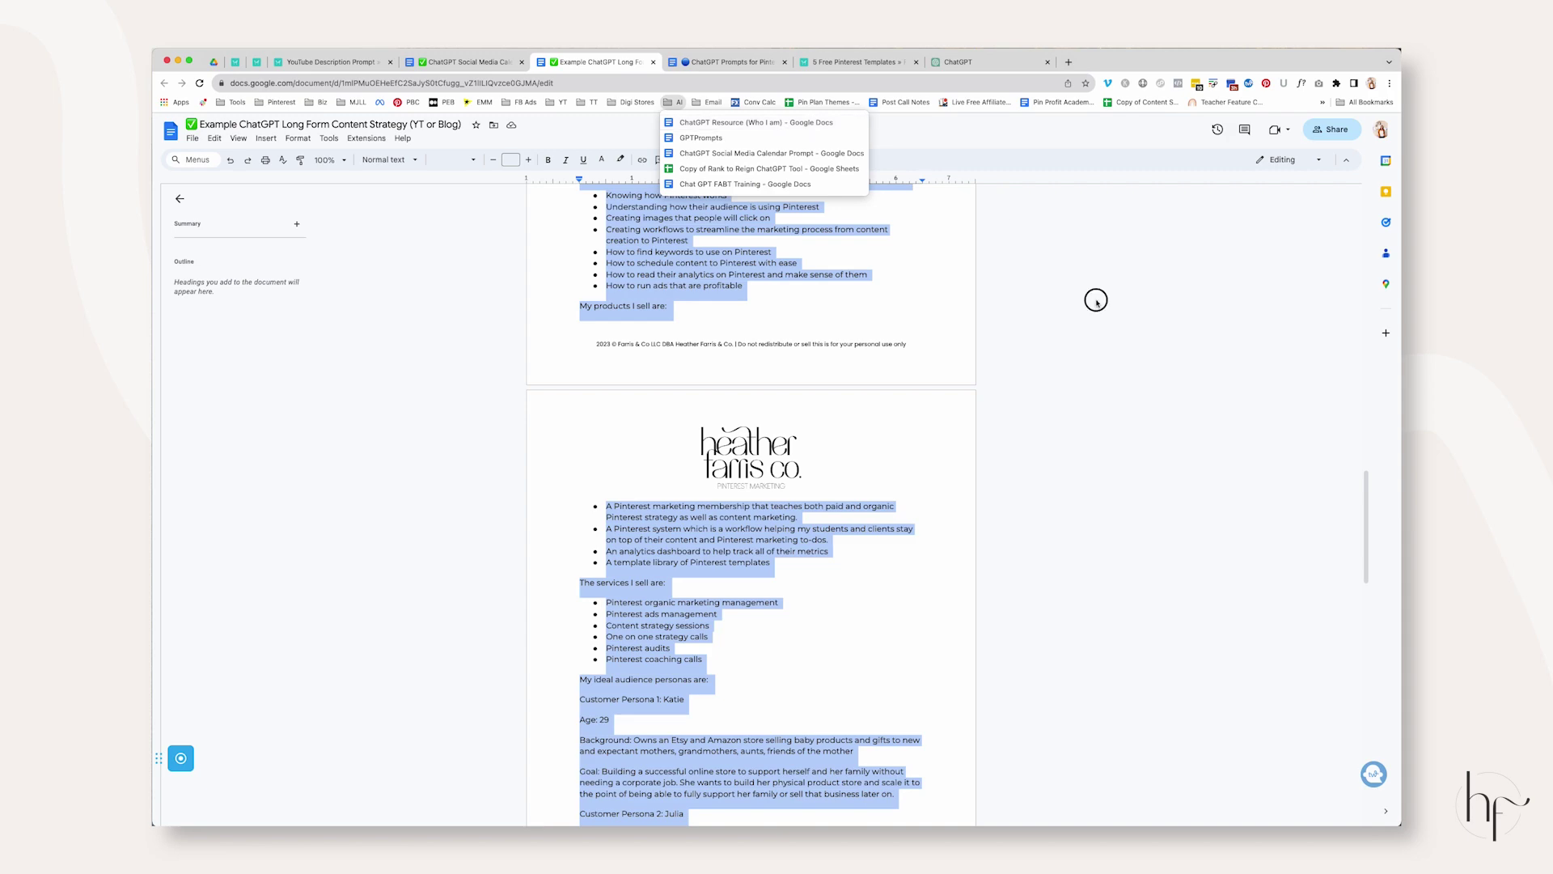
pyautogui.click(1097, 340)
pyautogui.scroll(-1, 976, 496)
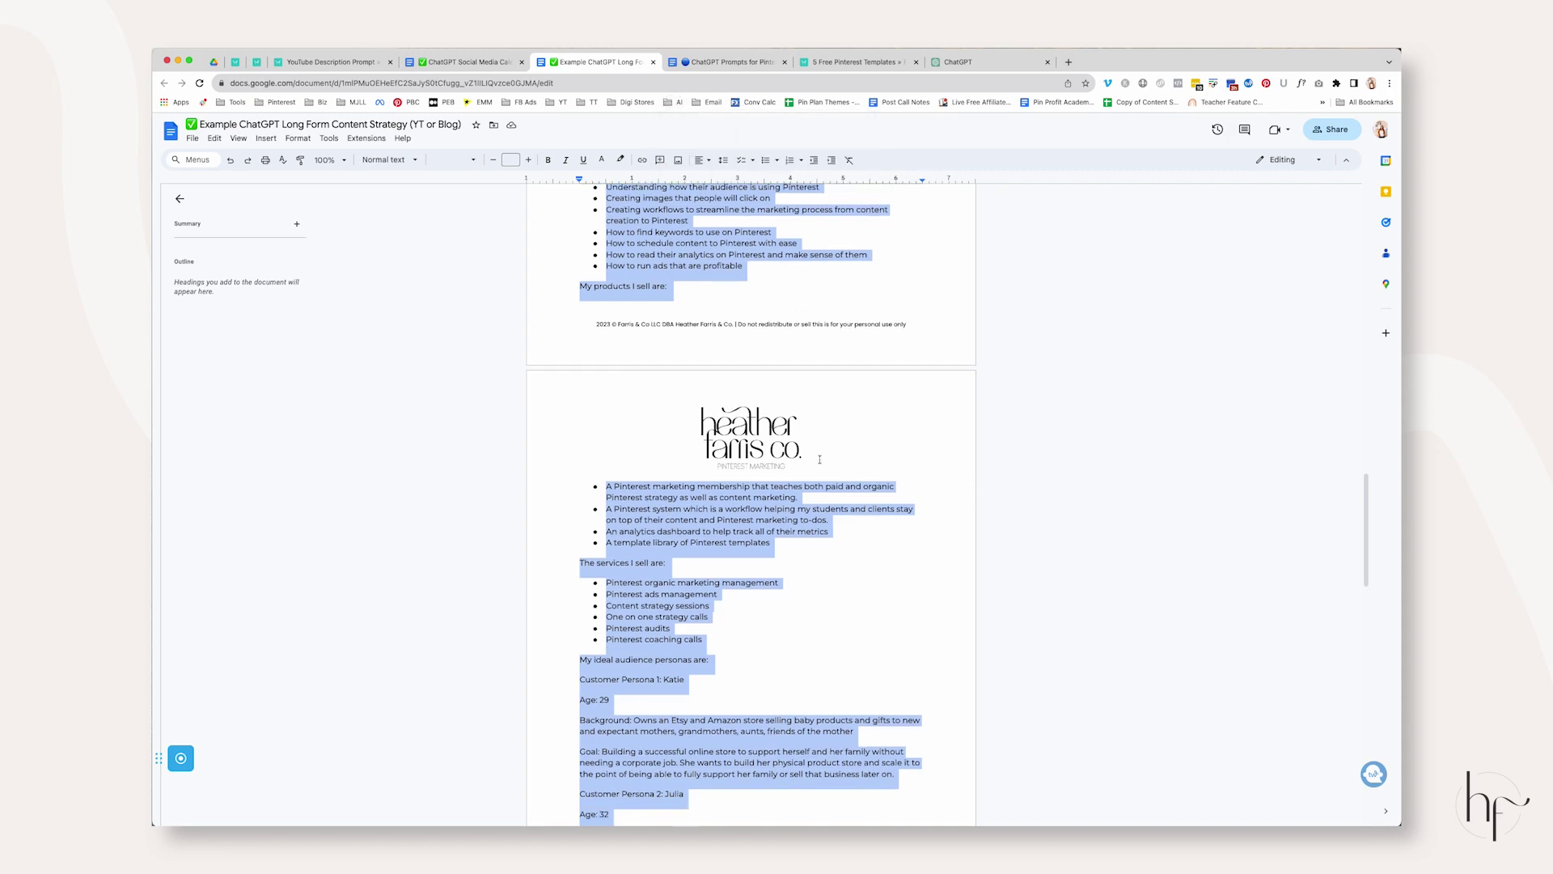
pyautogui.scroll(20, 820, 460)
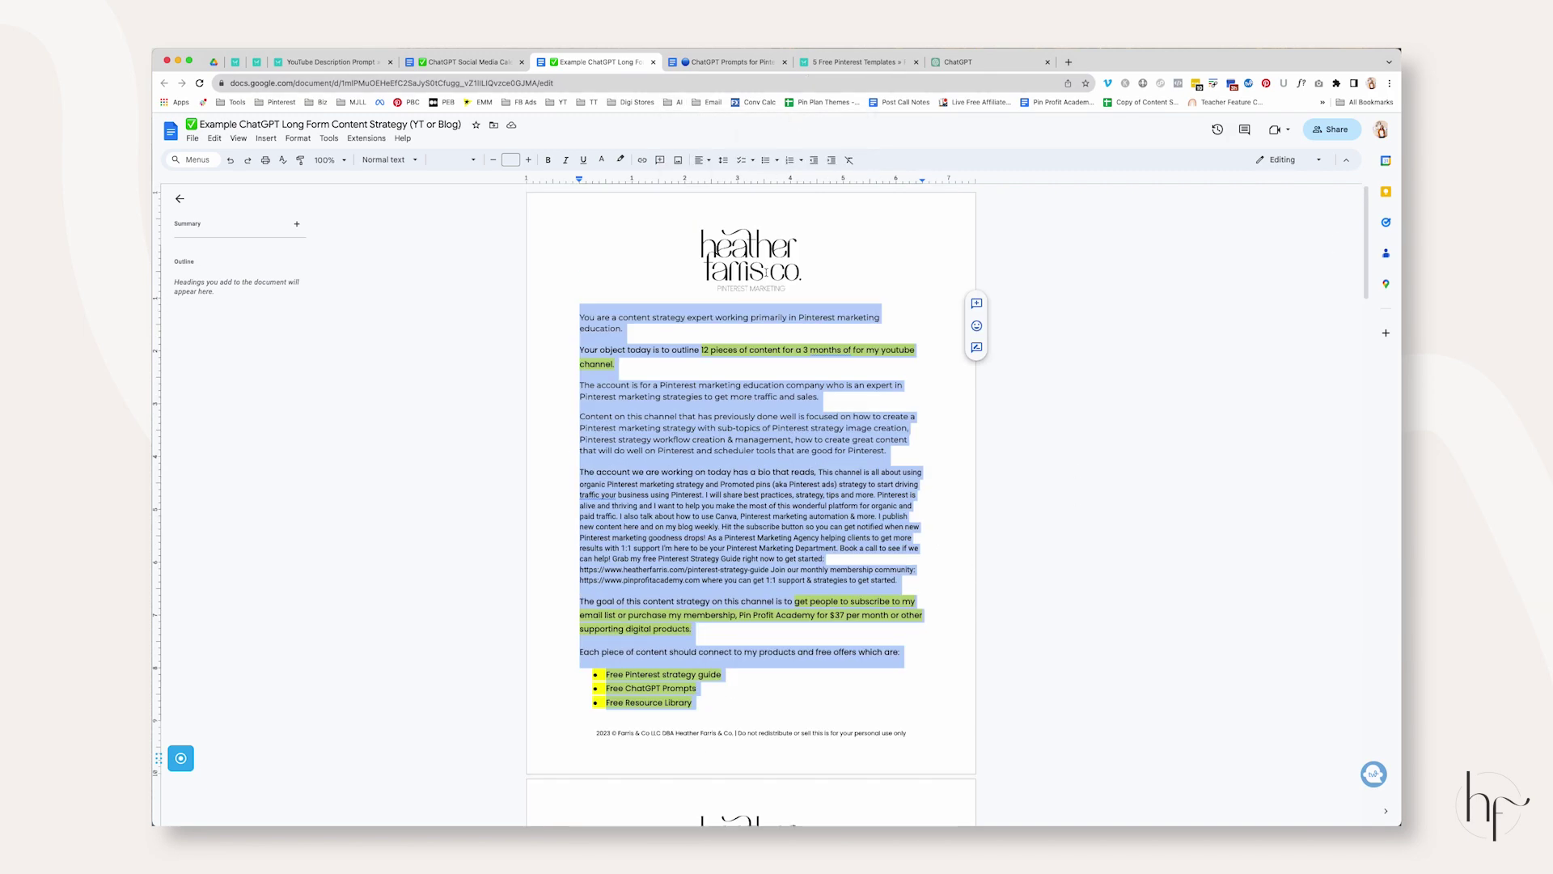
# Start a new ChatGPT chat and send the pasted content strategy prompt
pyautogui.click(994, 62)
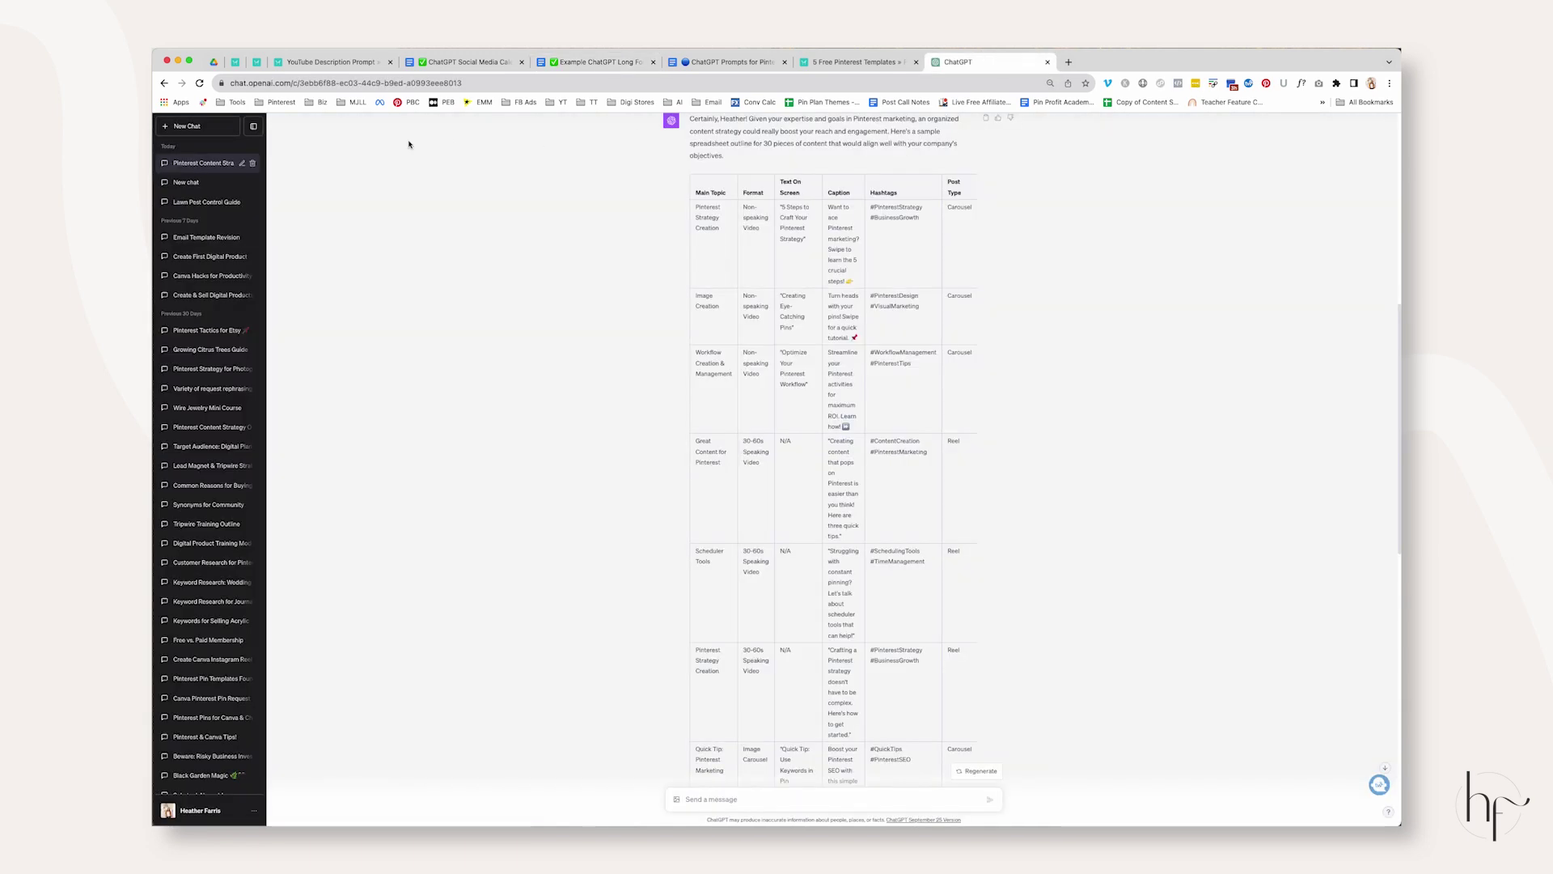
pyautogui.click(194, 127)
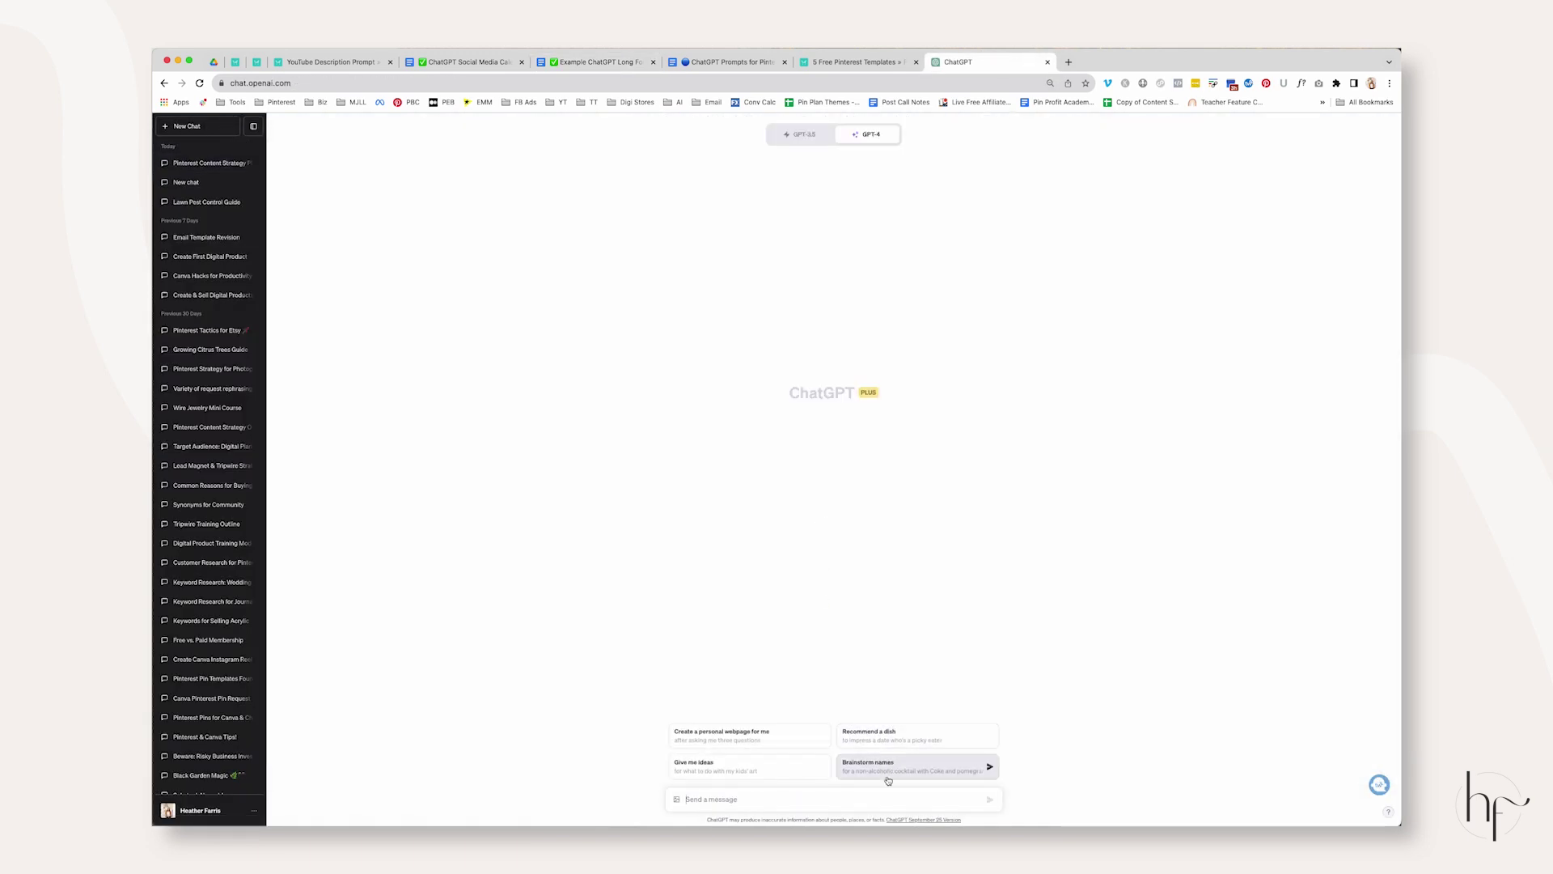
pyautogui.hotkey('ctrl', 'v')
pyautogui.press('Return')
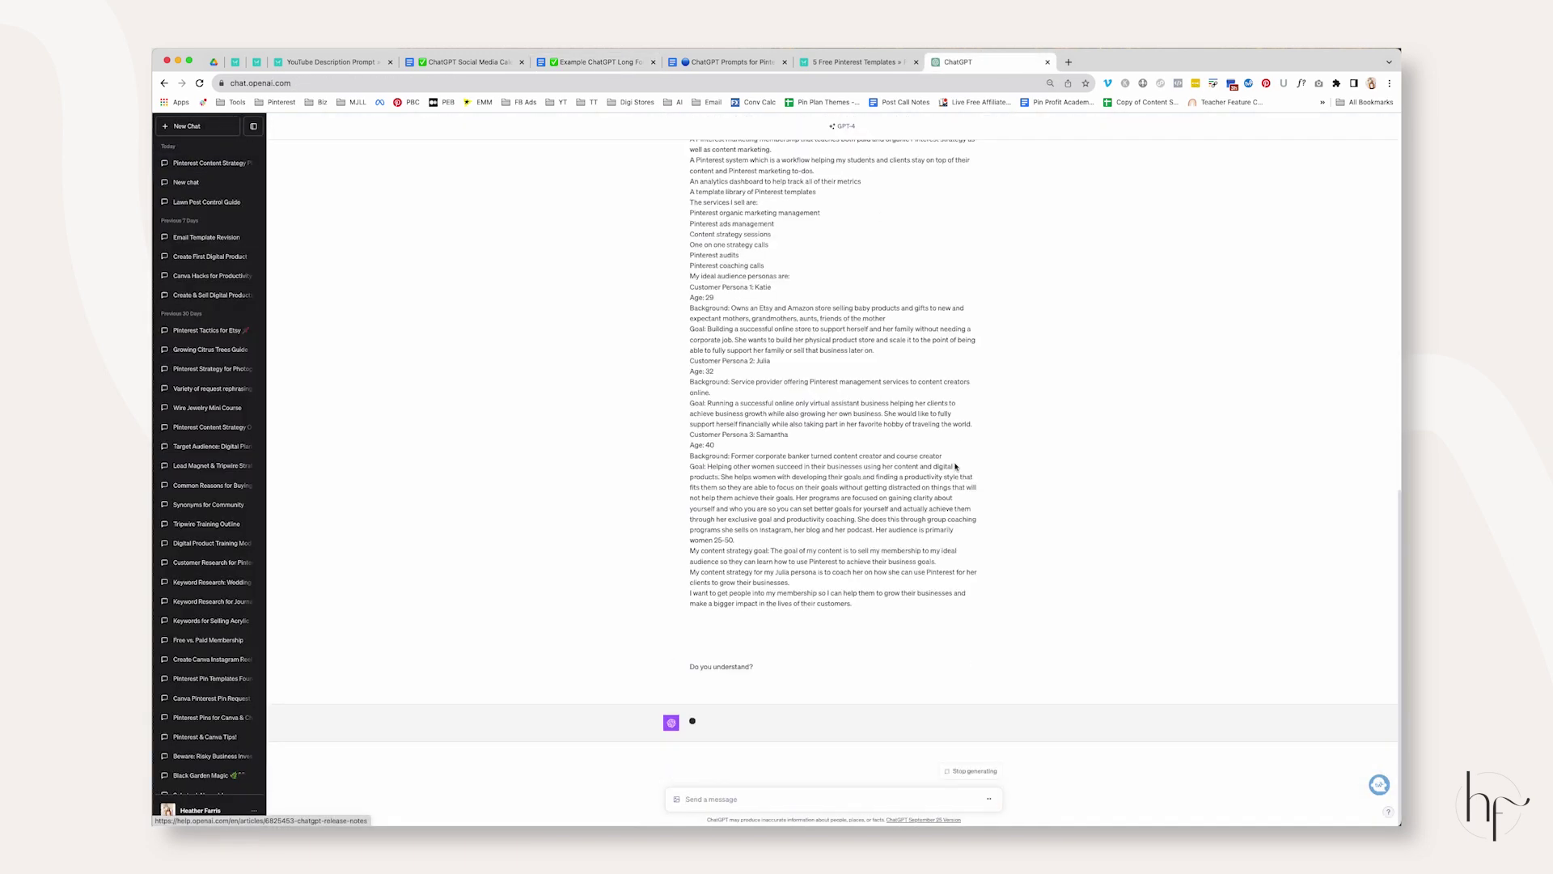
pyautogui.scroll(5, 985, 461)
pyautogui.scroll(-5, 981, 457)
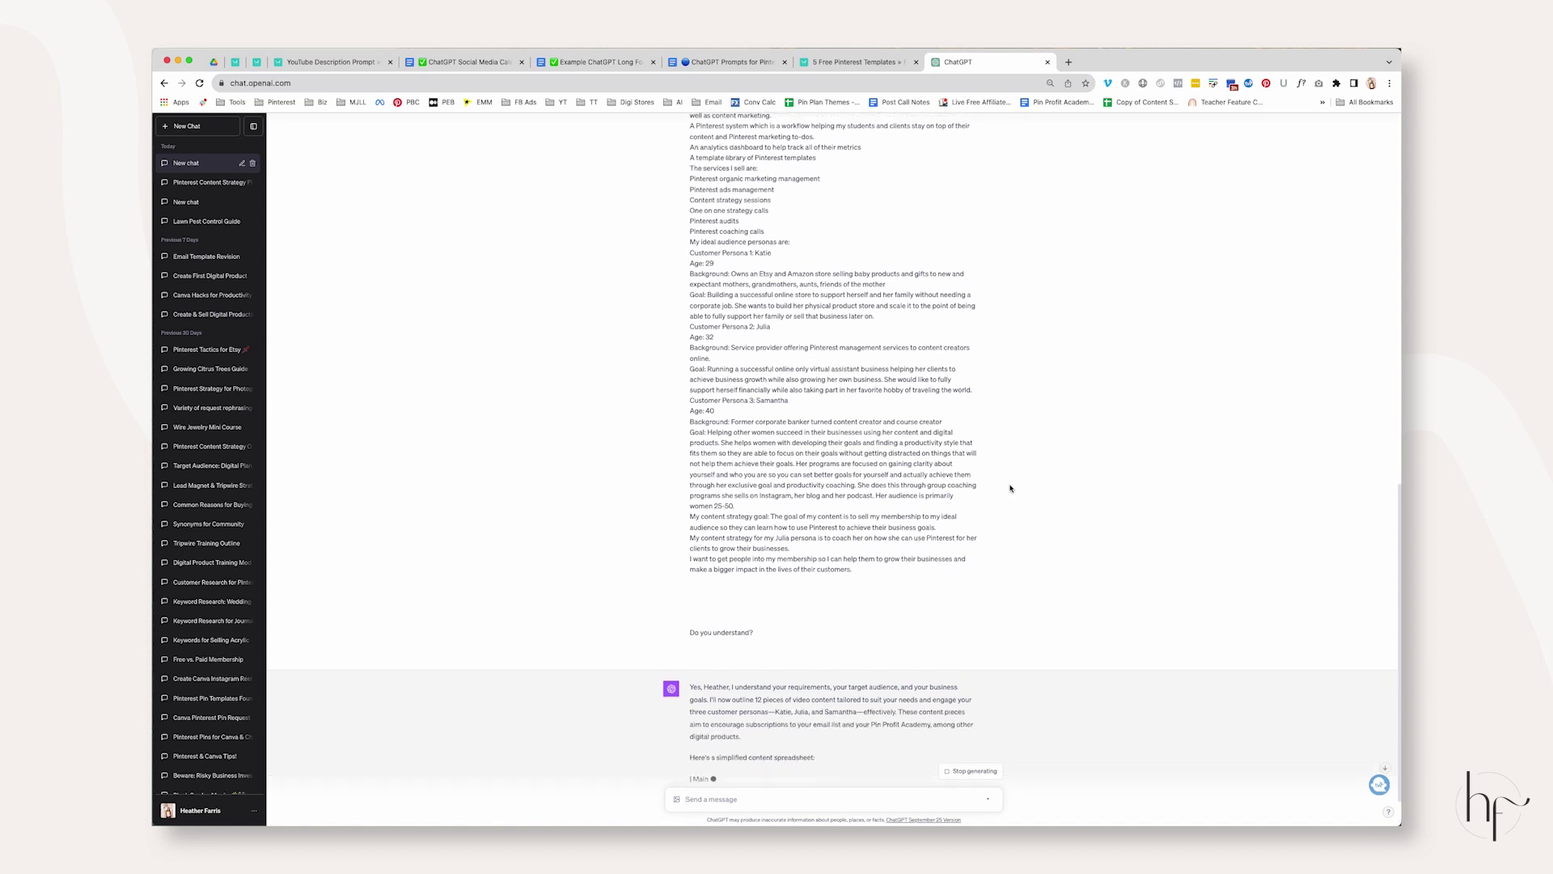
pyautogui.scroll(2, 1013, 485)
pyautogui.scroll(3, 1012, 484)
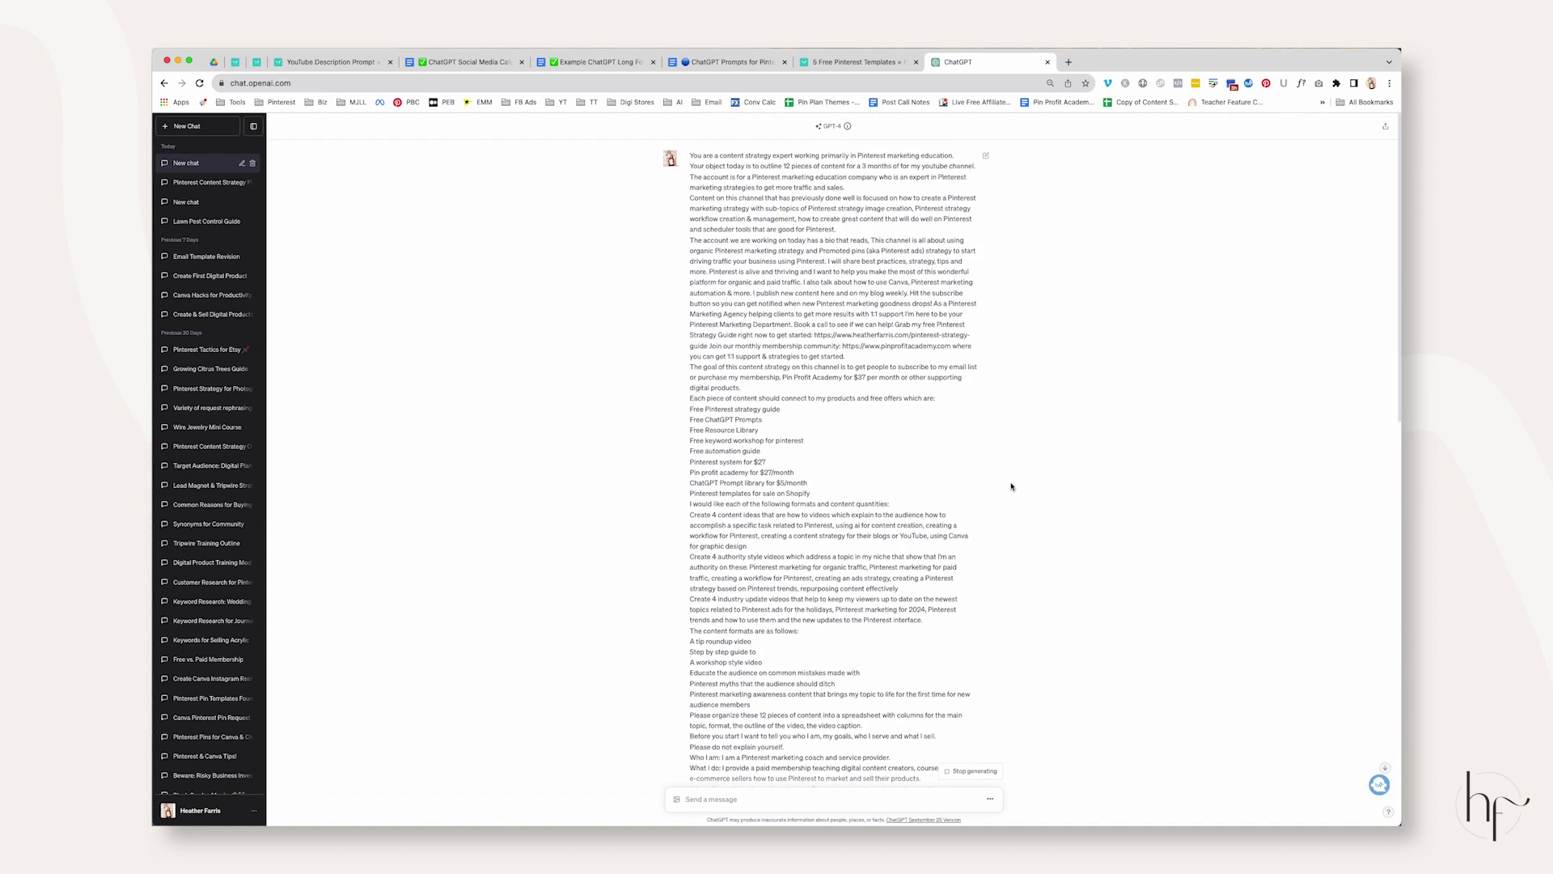
pyautogui.scroll(-5, 1009, 486)
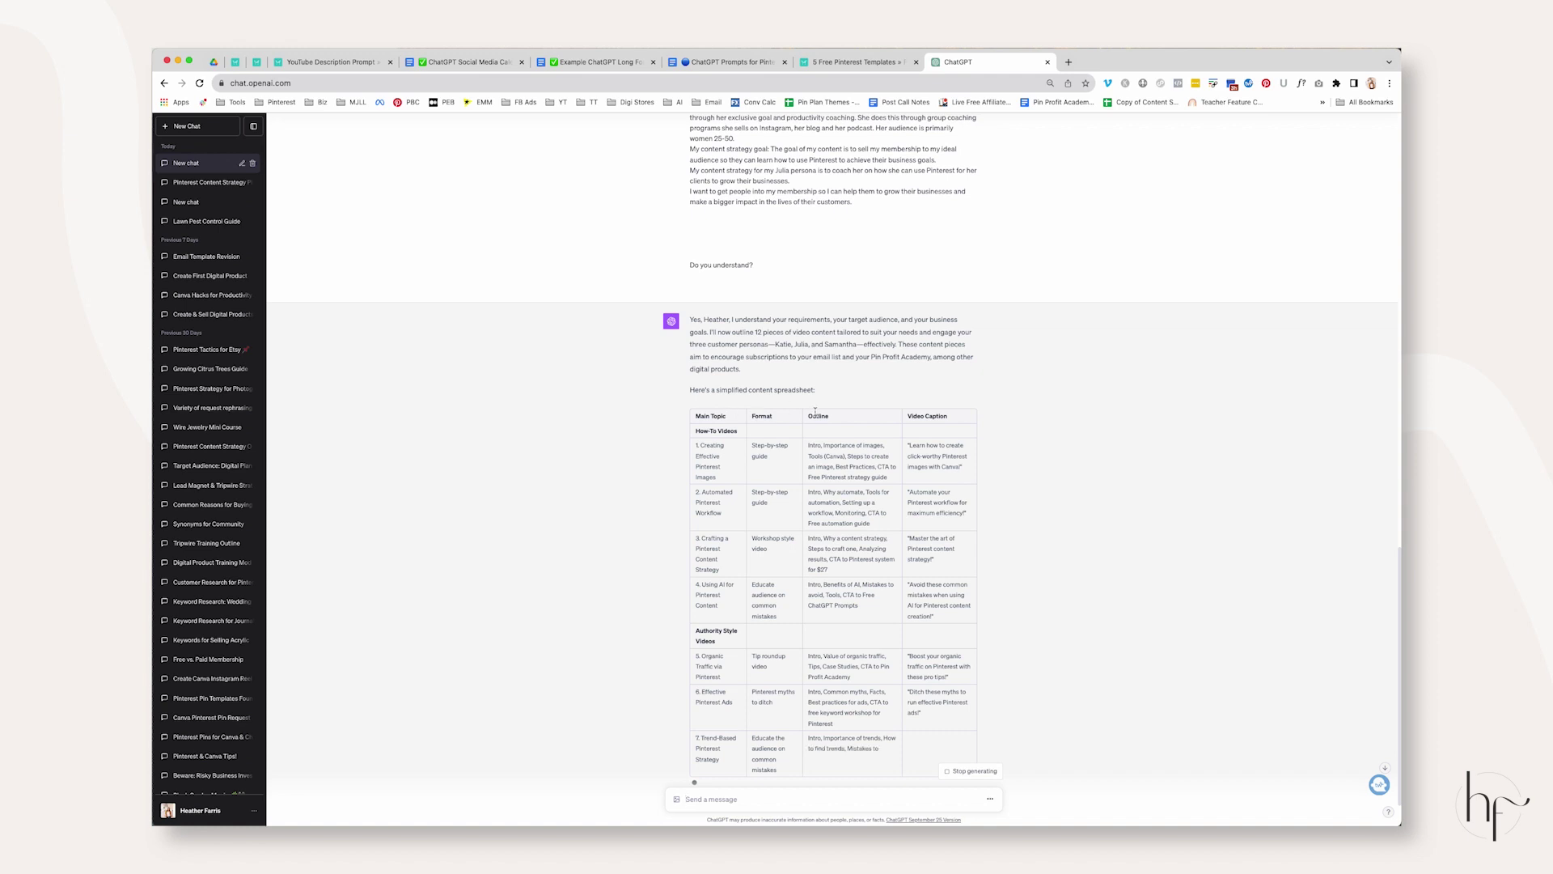
# Highlight the first video's outline and caption in the 12-video strategy table
pyautogui.moveTo(810, 444); pyautogui.dragTo(909, 444)
pyautogui.click(910, 444)
pyautogui.click(1041, 486)
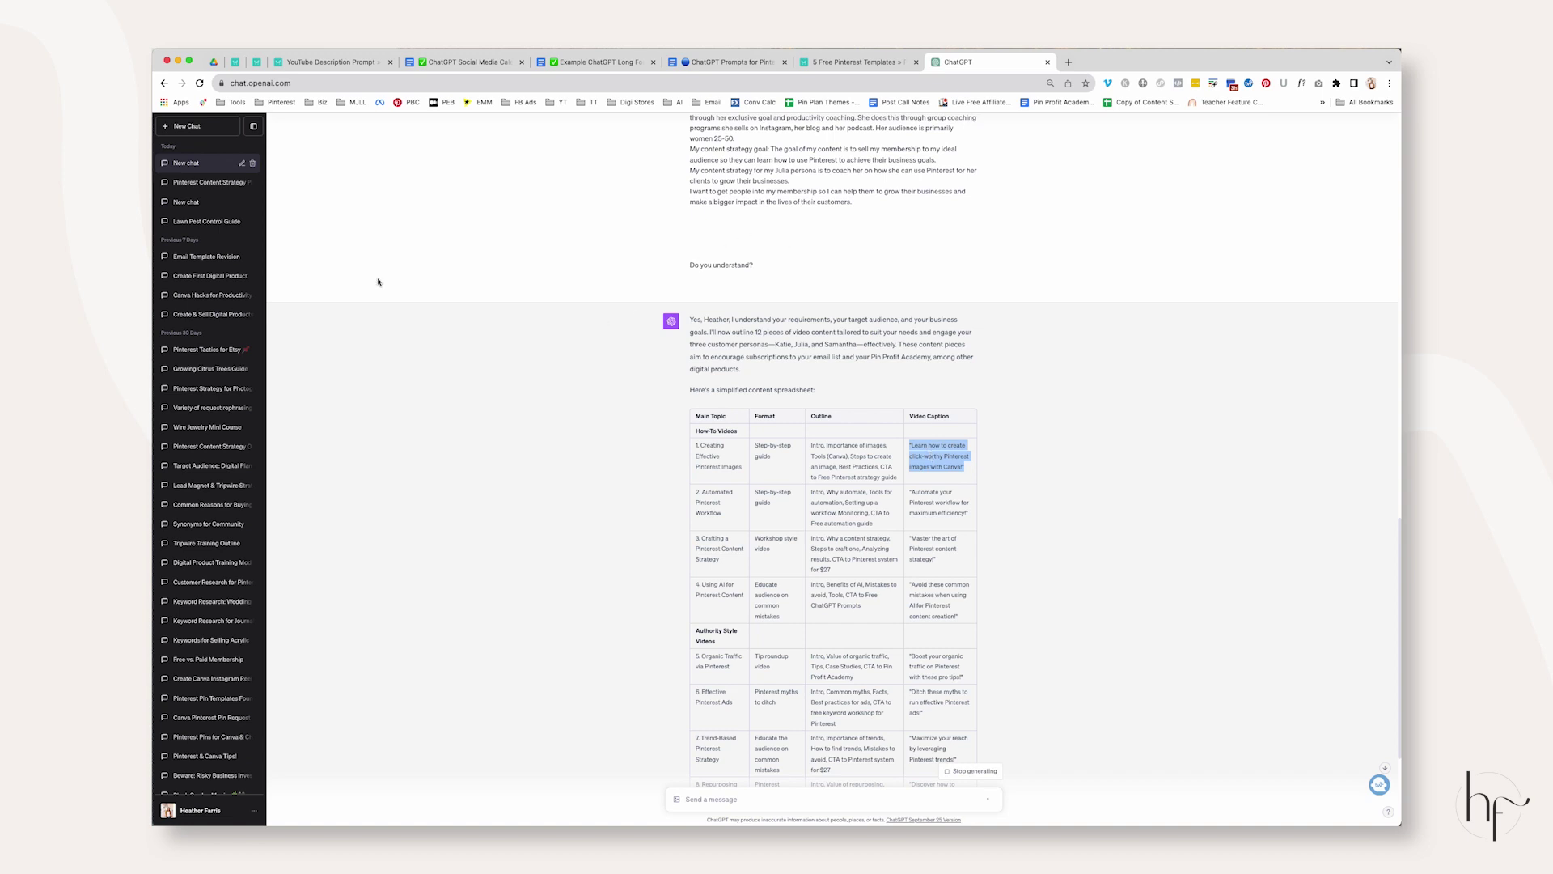
pyautogui.click(1033, 451)
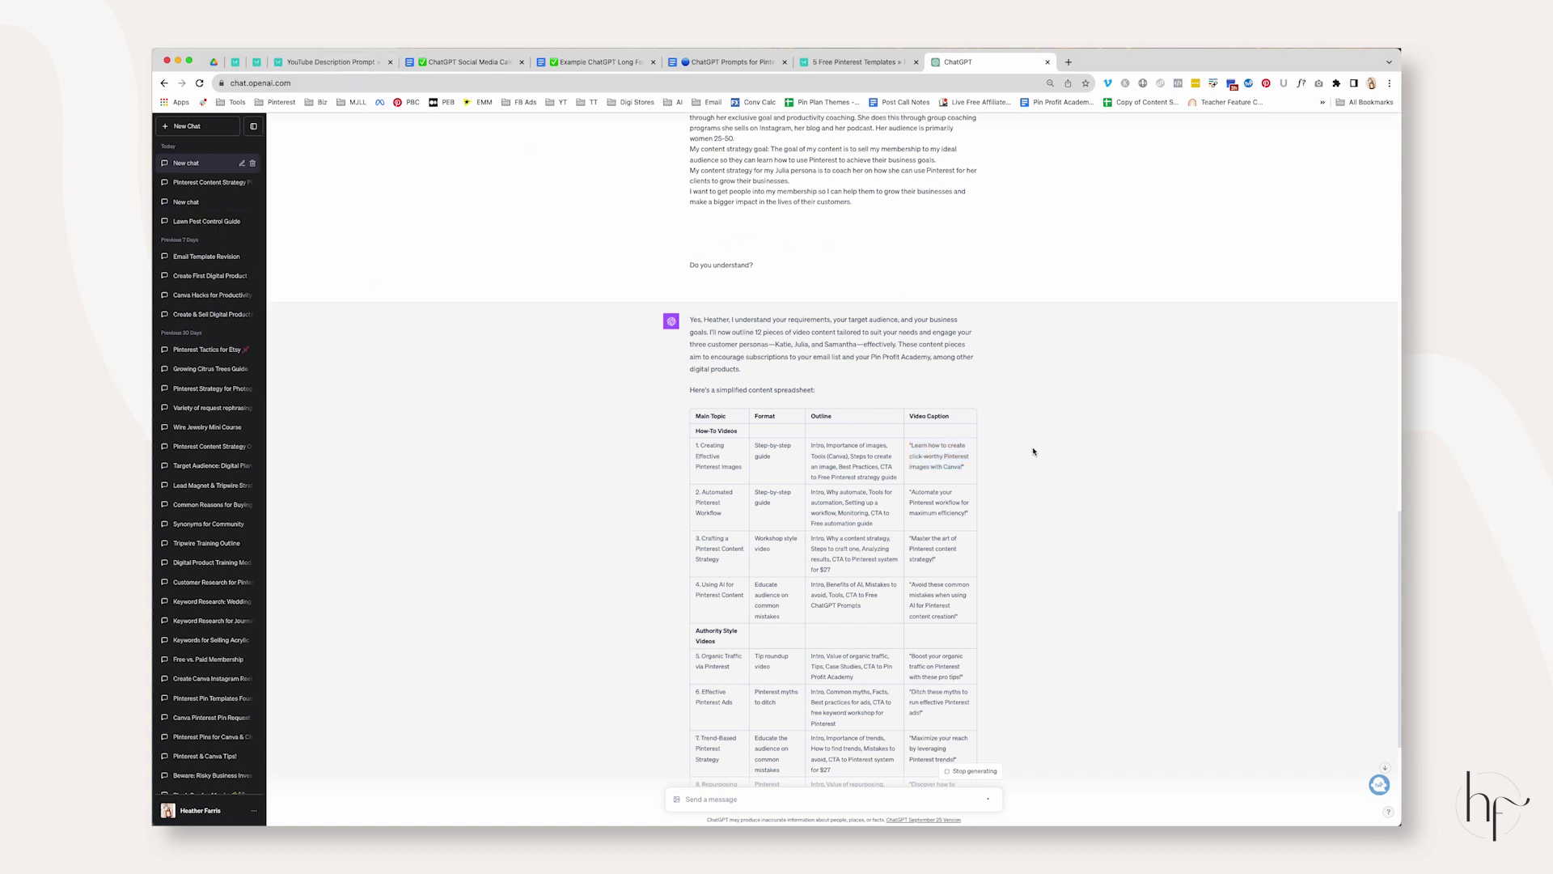
pyautogui.scroll(-5, 1031, 486)
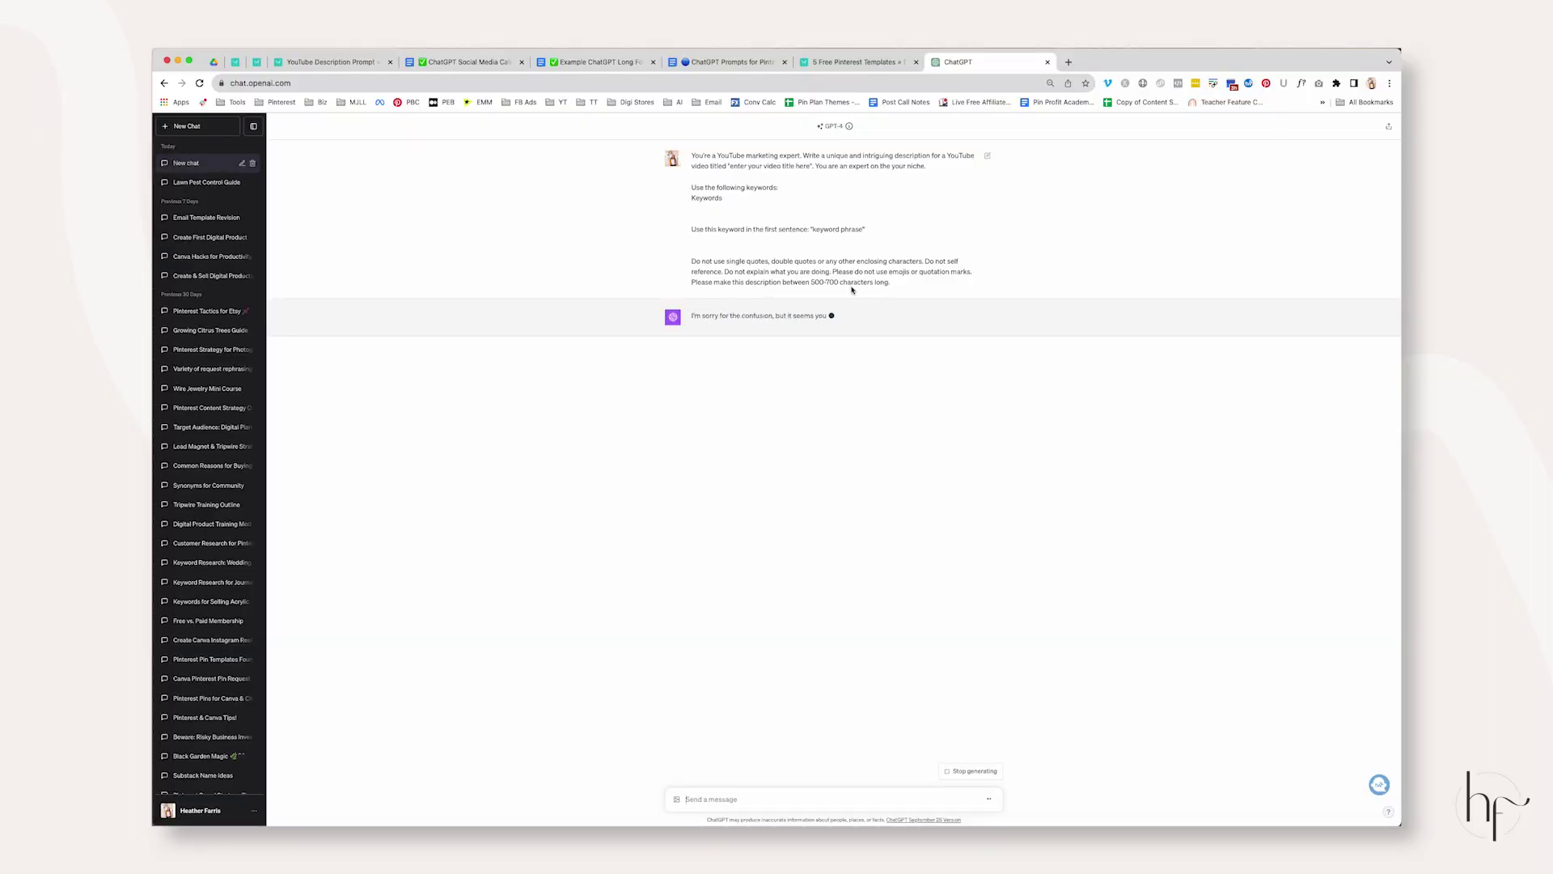
# Stop the confused reply and paste the YouTube description prompt template into the message box
pyautogui.click(960, 773)
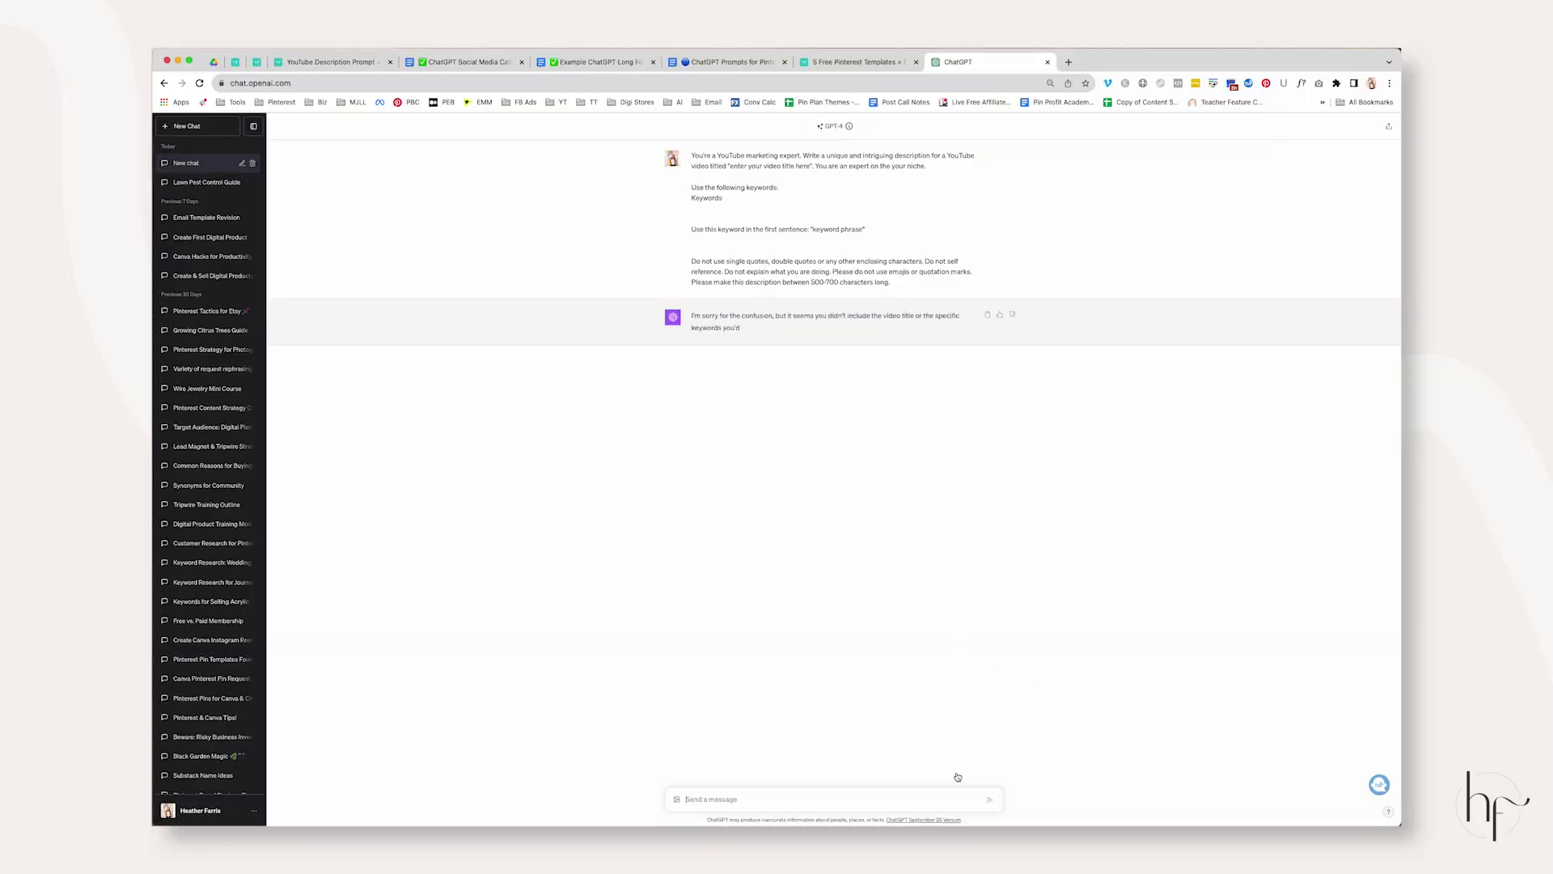
pyautogui.click(789, 793)
pyautogui.write('You\'re a YouTube marketing expert. Write a unique and intriguing description for a YouTube video titled "enter your video title here". You are an expert on the your niche.  Use the following keywords: Keywords   Use this keyword in the first sentence: "keyword phrase"   Do not use single quotes, double quotes or any other enclosing characters. Do not self reference. Do not explain what you are doing. Please do not use emojis or quotation marks. Please make this description between 500-700 characters long.')
pyautogui.scroll(5, 858, 783)
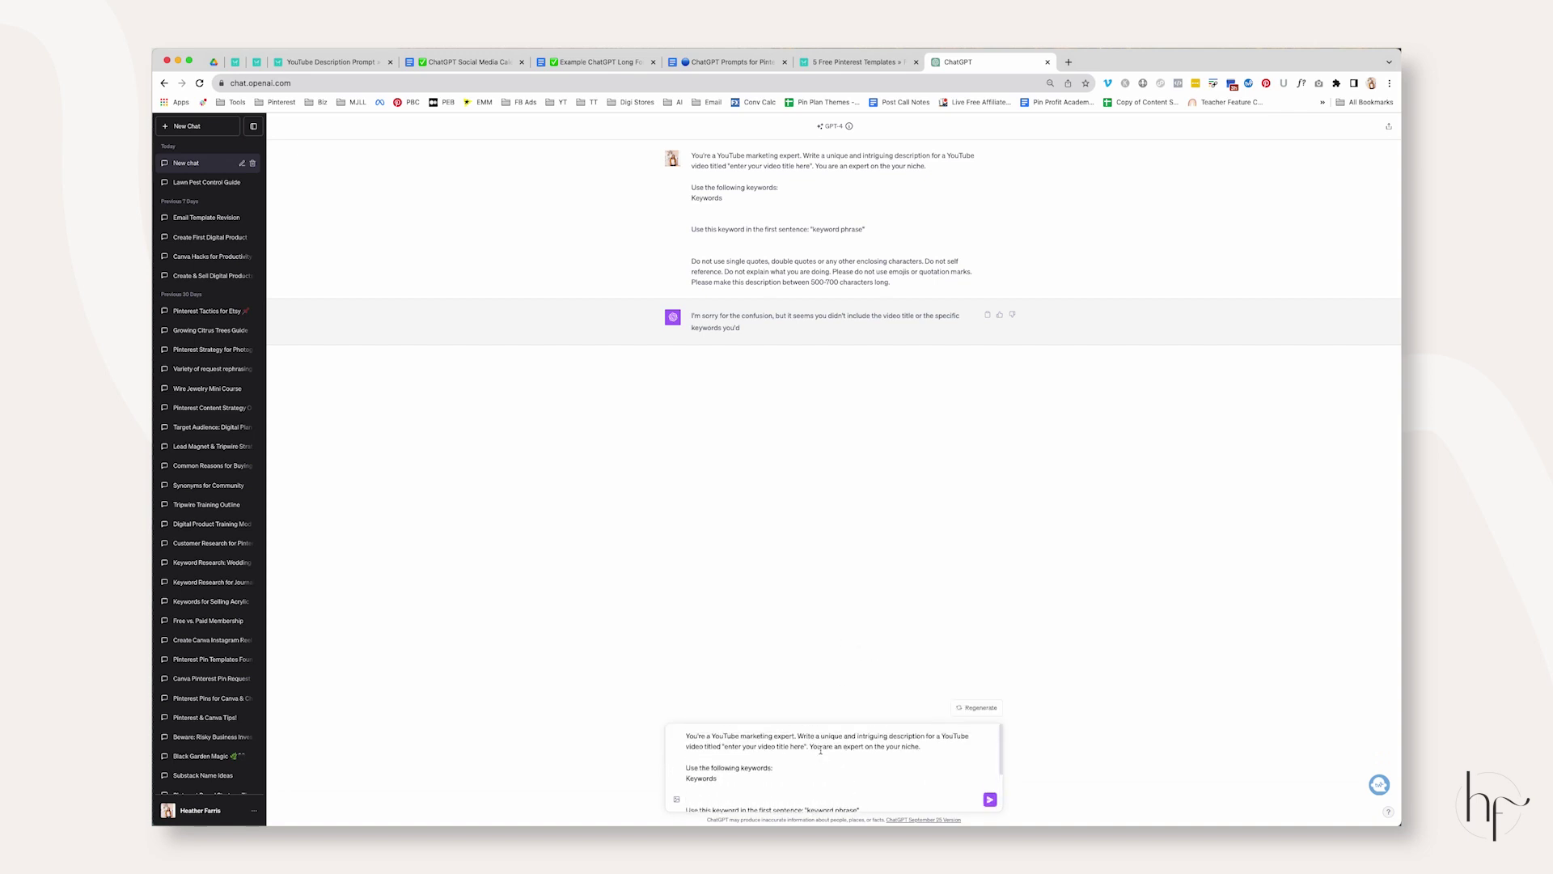
# Replace the video title placeholder with 'Pinterest tactics working right now'
pyautogui.moveTo(806, 747); pyautogui.dragTo(724, 750)
pyautogui.write('Pinterest tactics working right now')
pyautogui.scroll(-2, 712, 754)
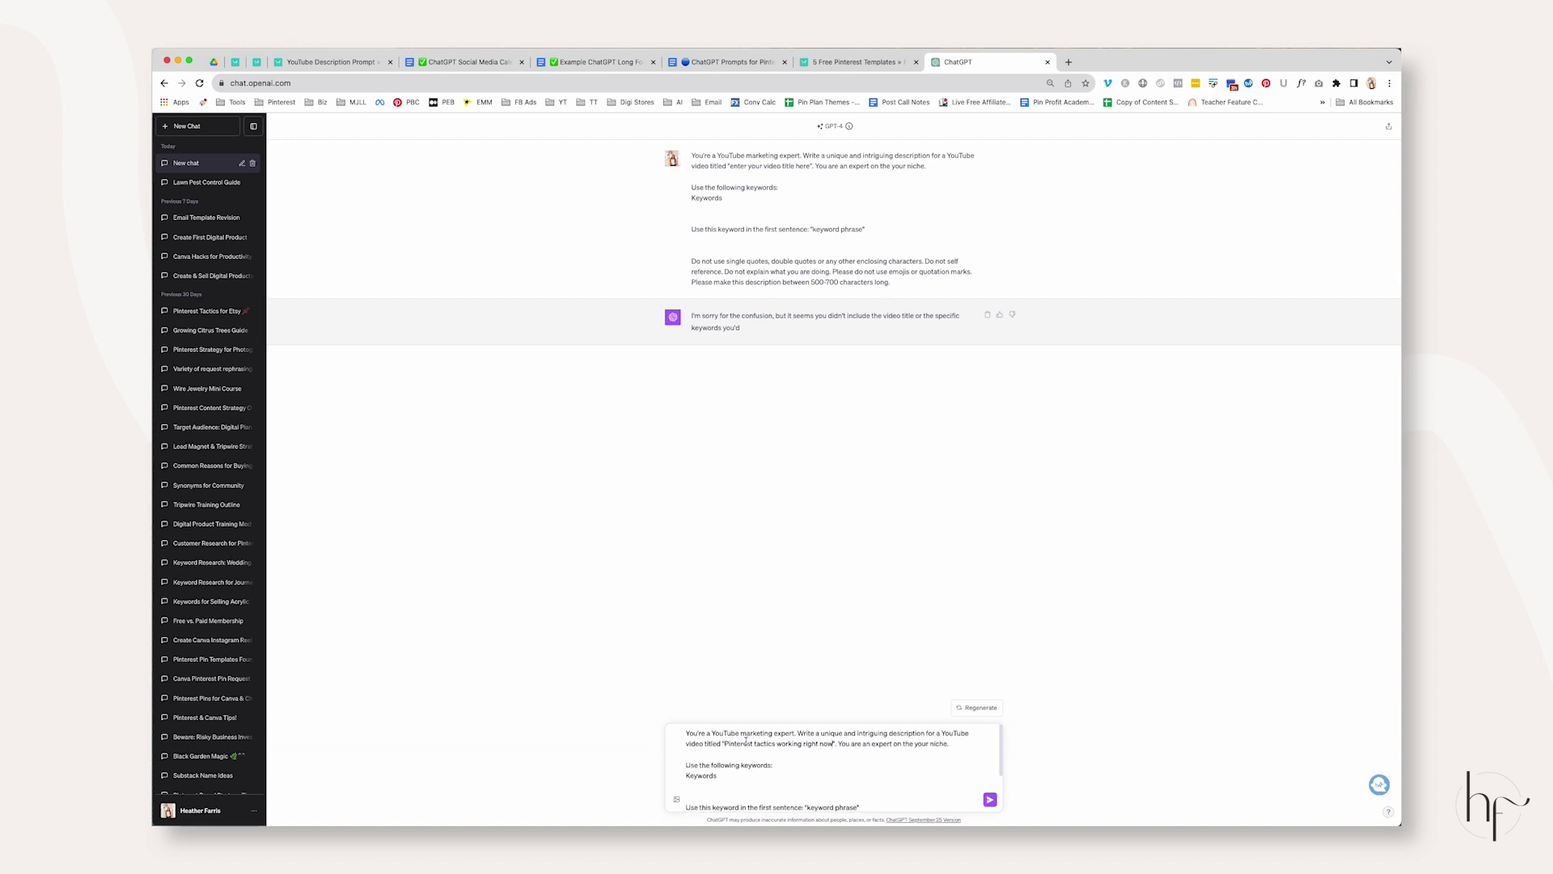
# Fill Keywords with 'Pinterest trends', 'how to use Pinterest marketing for traffic' and an organic-traffic phrase
pyautogui.doubleClick(711, 757)
pyautogui.press('BackSpace')
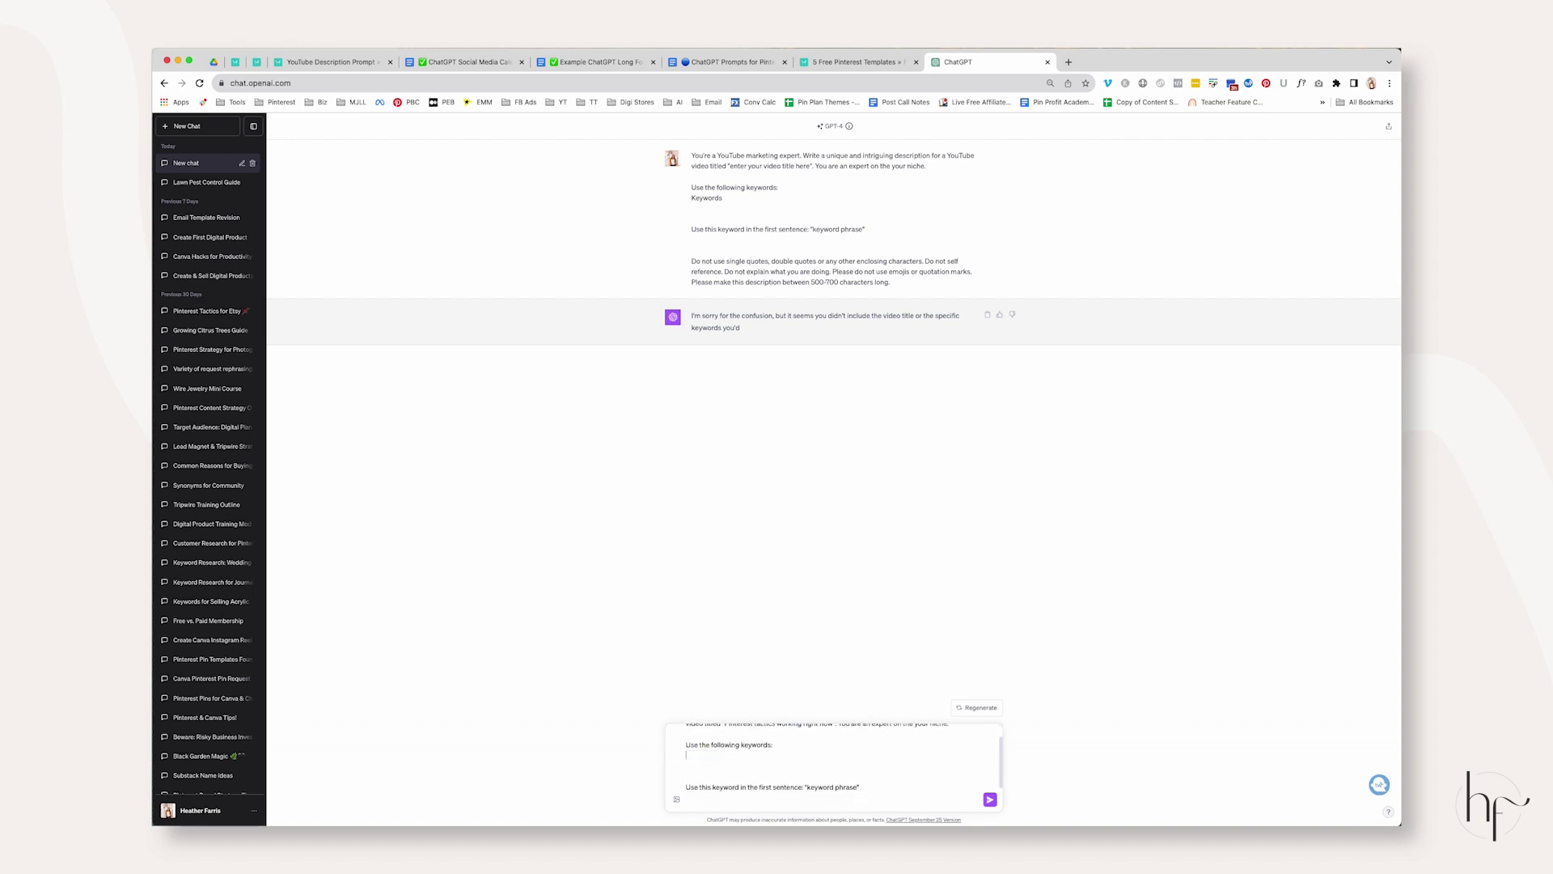
pyautogui.write('Pinterest trends')
pyautogui.press('Return')
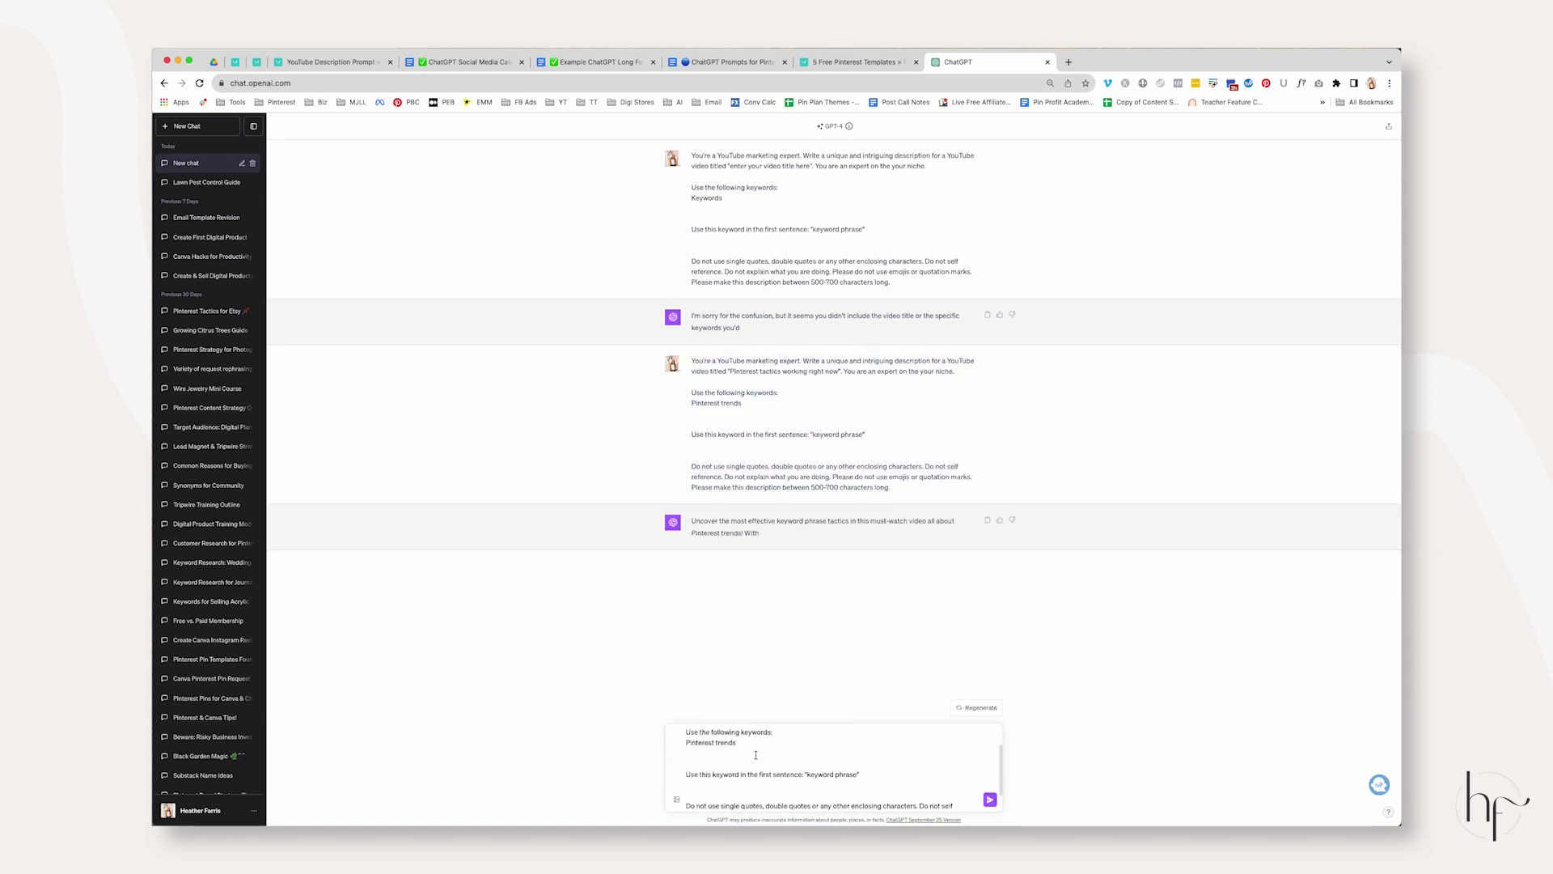
pyautogui.press('Down')
pyautogui.press('Down')
pyautogui.write('how to use Pinterest marketing for traffic')
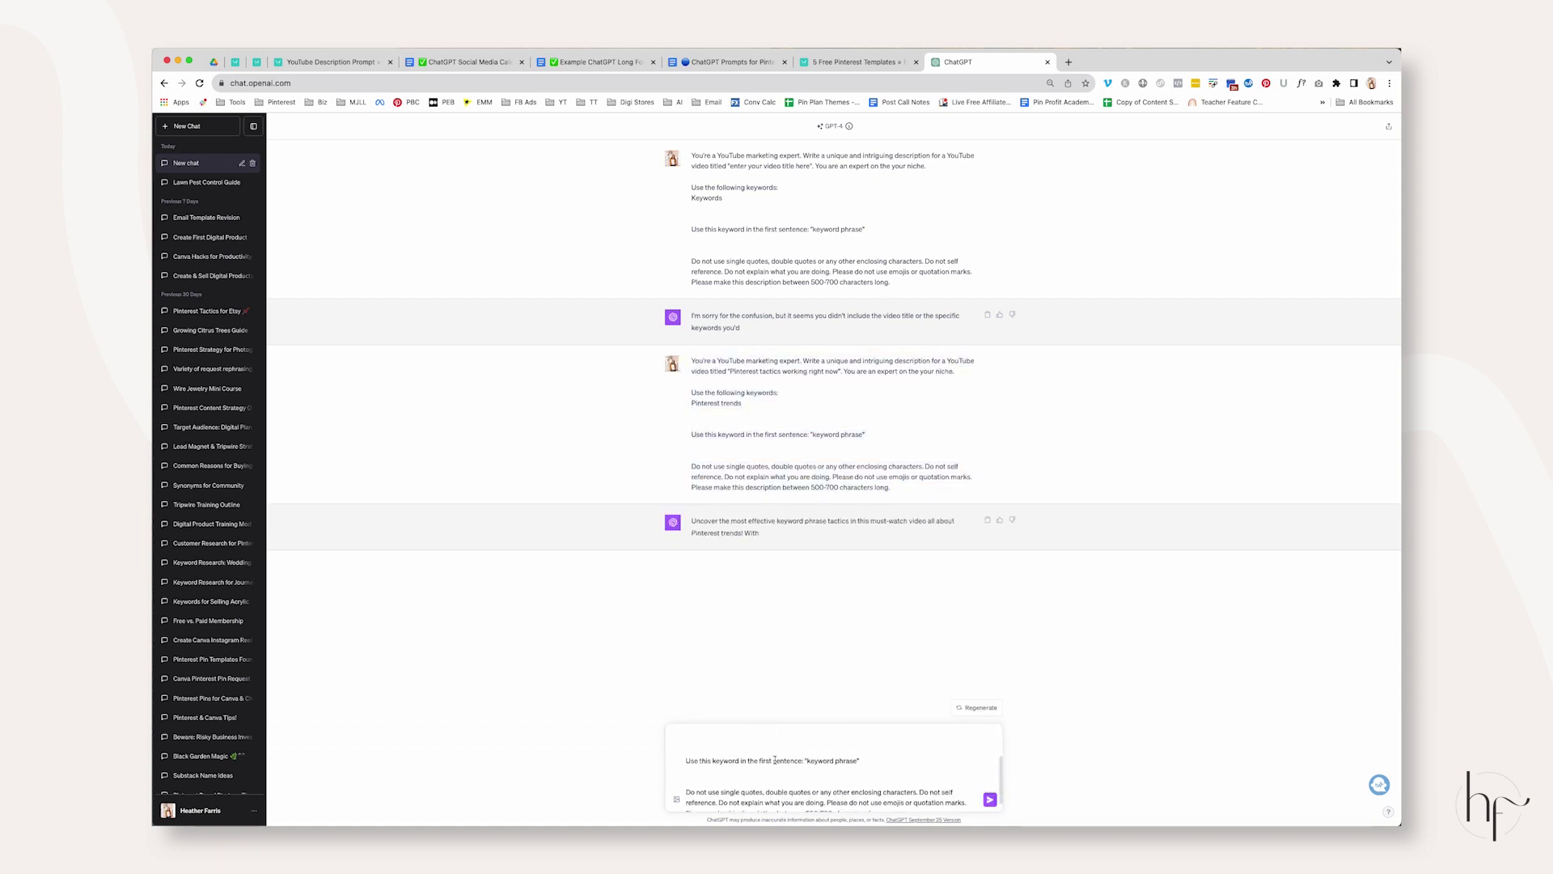
pyautogui.hotkey('shift', 'Return')
pyautogui.write('How to use Pinterest for organic traffi')
# Replace the keyword phrase placeholder with 'Pinterest marketing tactics work…', fixing the misspelling
pyautogui.scroll(-5, 848, 751)
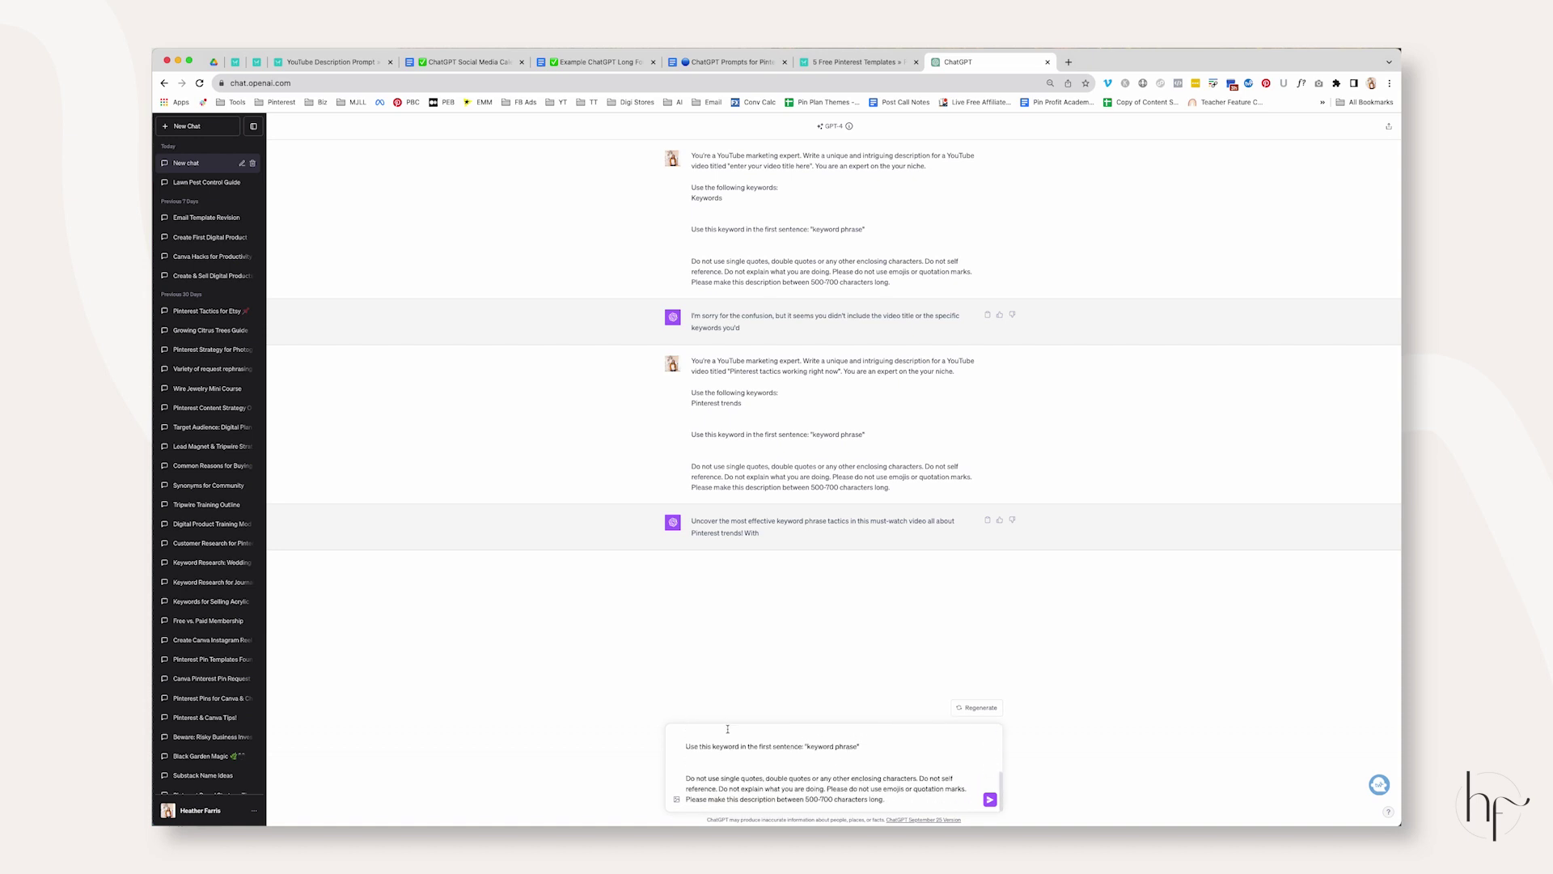
pyautogui.scroll(5, 753, 753)
pyautogui.scroll(-5, 809, 760)
pyautogui.moveTo(858, 746); pyautogui.dragTo(808, 742)
pyautogui.write('Pinterest marketing tactics workgin')
pyautogui.press('BackSpace')
pyautogui.press('BackSpace')
pyautogui.press('BackSpace')
# Finish the phrase 'Pinterest marketing tactics working right now', send it, and highlight the generated description
pyautogui.write('ing right now')
pyautogui.click(991, 800)
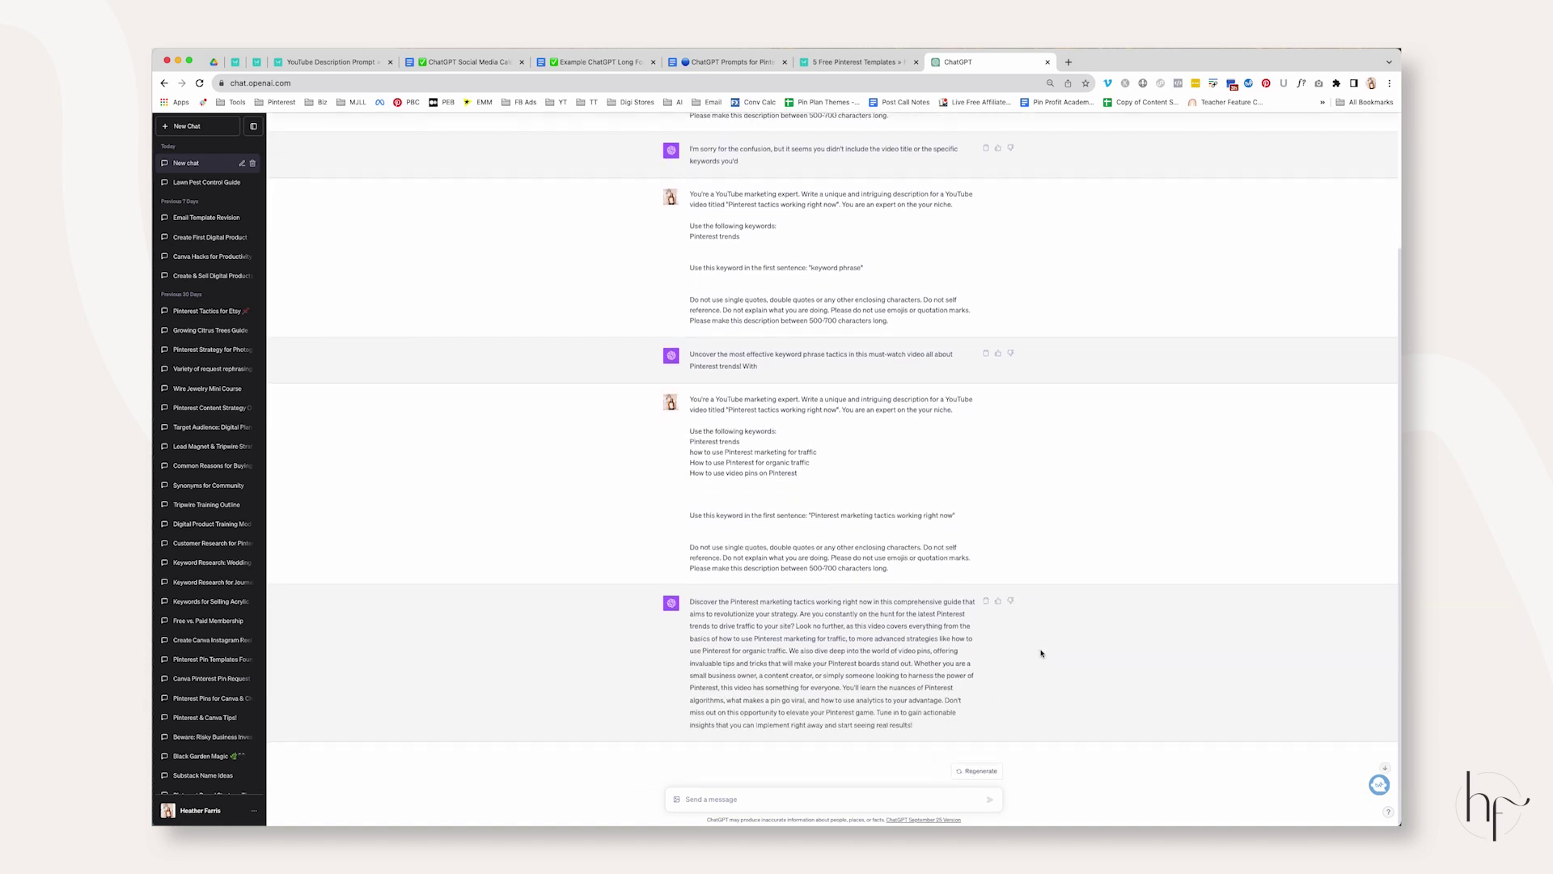
pyautogui.moveTo(692, 603); pyautogui.dragTo(914, 725)
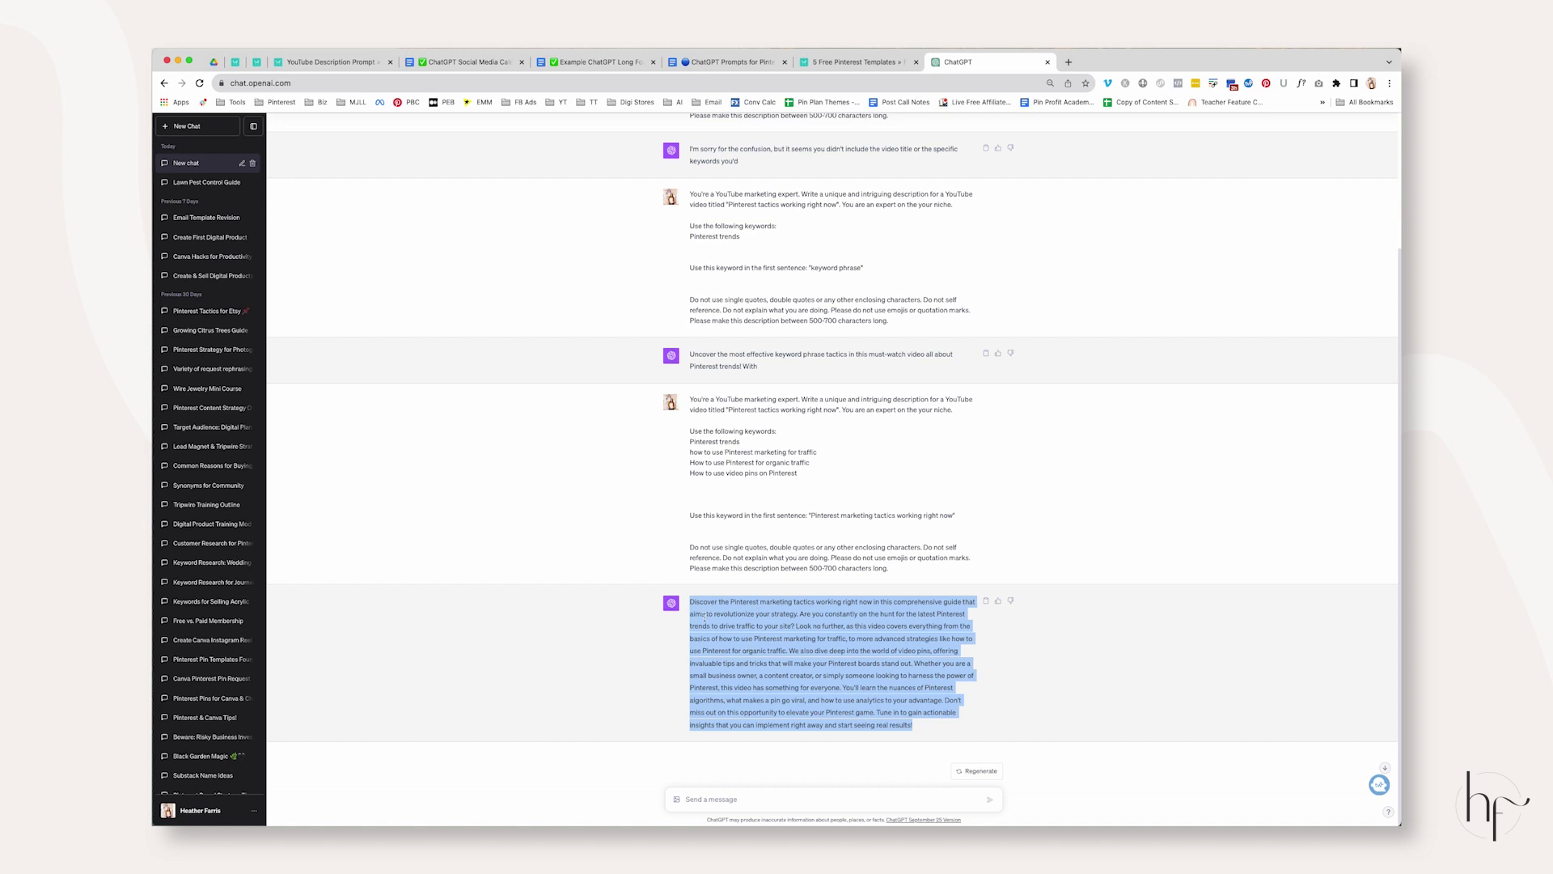
pyautogui.click(792, 650)
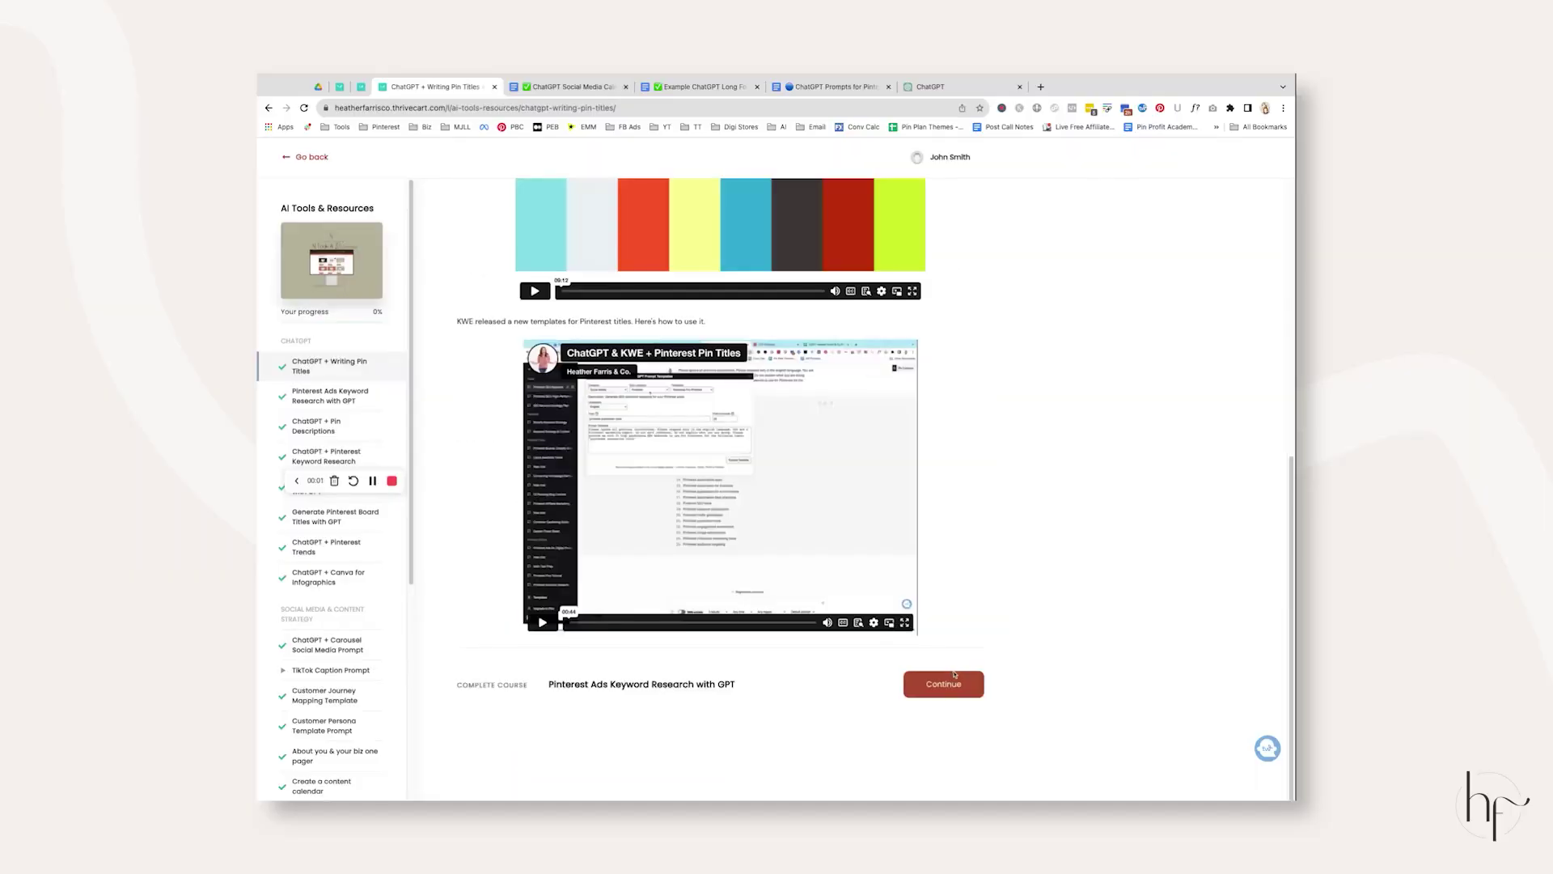
# Advance past the Pinterest Ads, Pin Descriptions, Keyword Research, Idea Pin, Board Titles and Customer Journey lessons
pyautogui.click(944, 684)
pyautogui.scroll(-15, 971, 486)
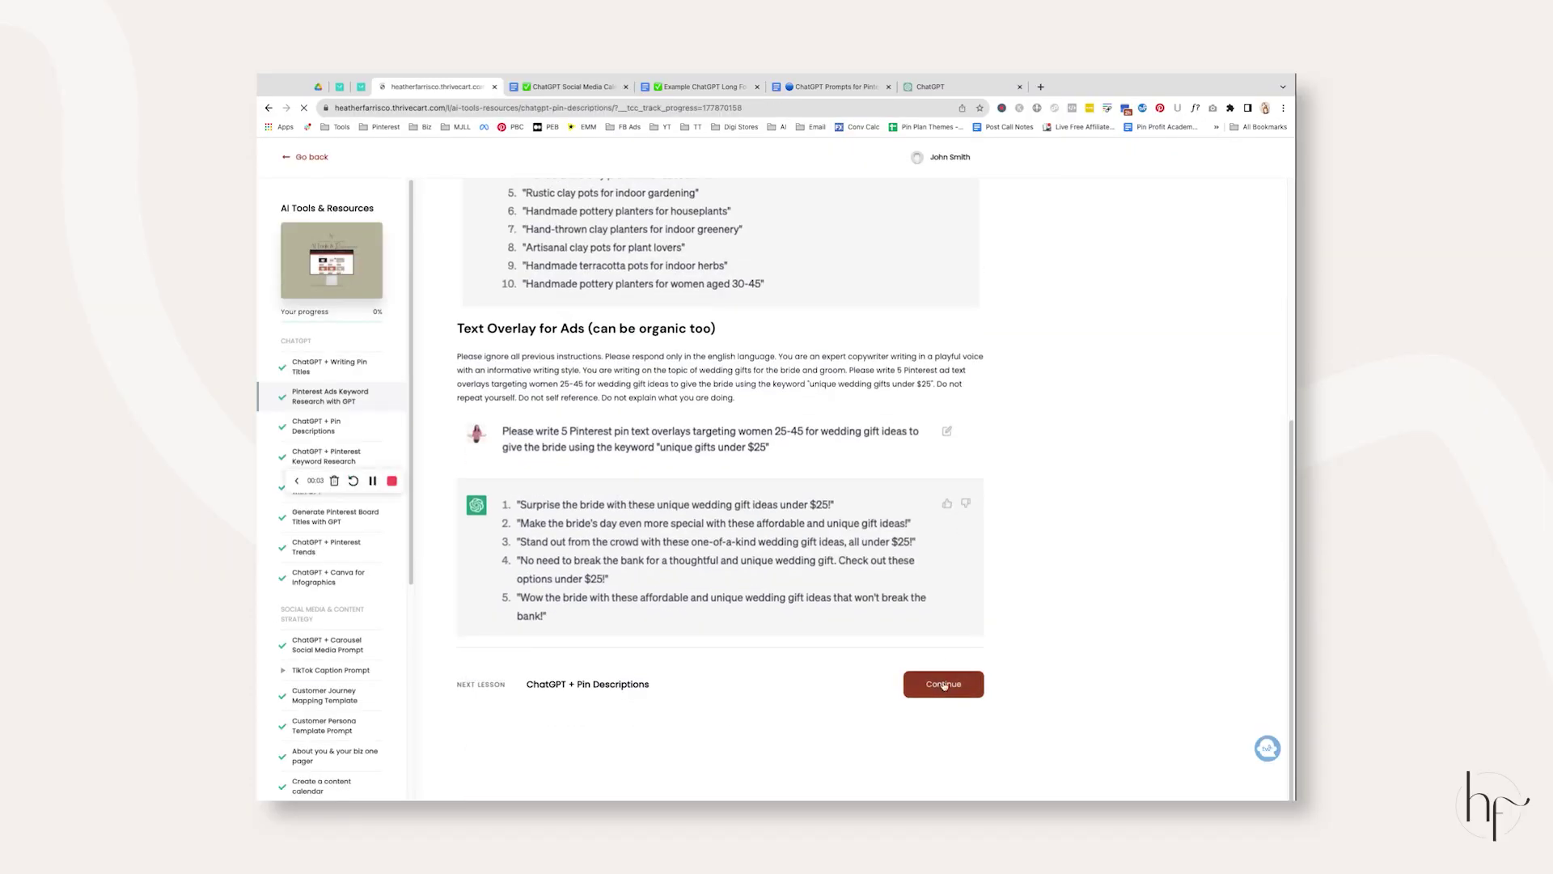
pyautogui.click(930, 679)
pyautogui.scroll(-10, 978, 485)
pyautogui.scroll(-10, 978, 484)
pyautogui.click(941, 684)
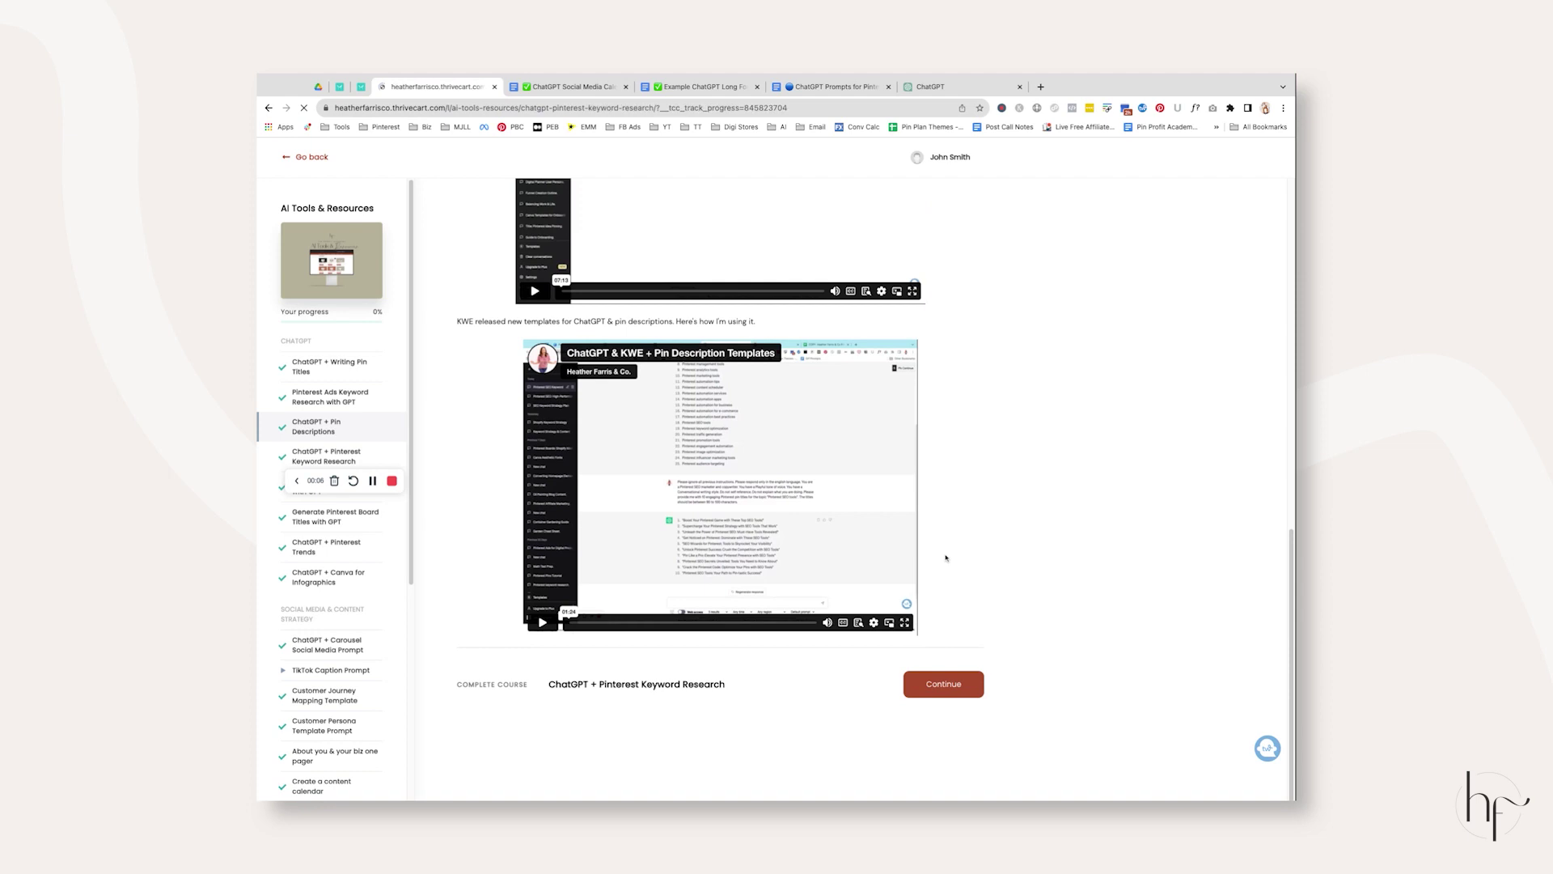
pyautogui.scroll(-10, 961, 523)
pyautogui.click(946, 683)
pyautogui.scroll(-15, 950, 510)
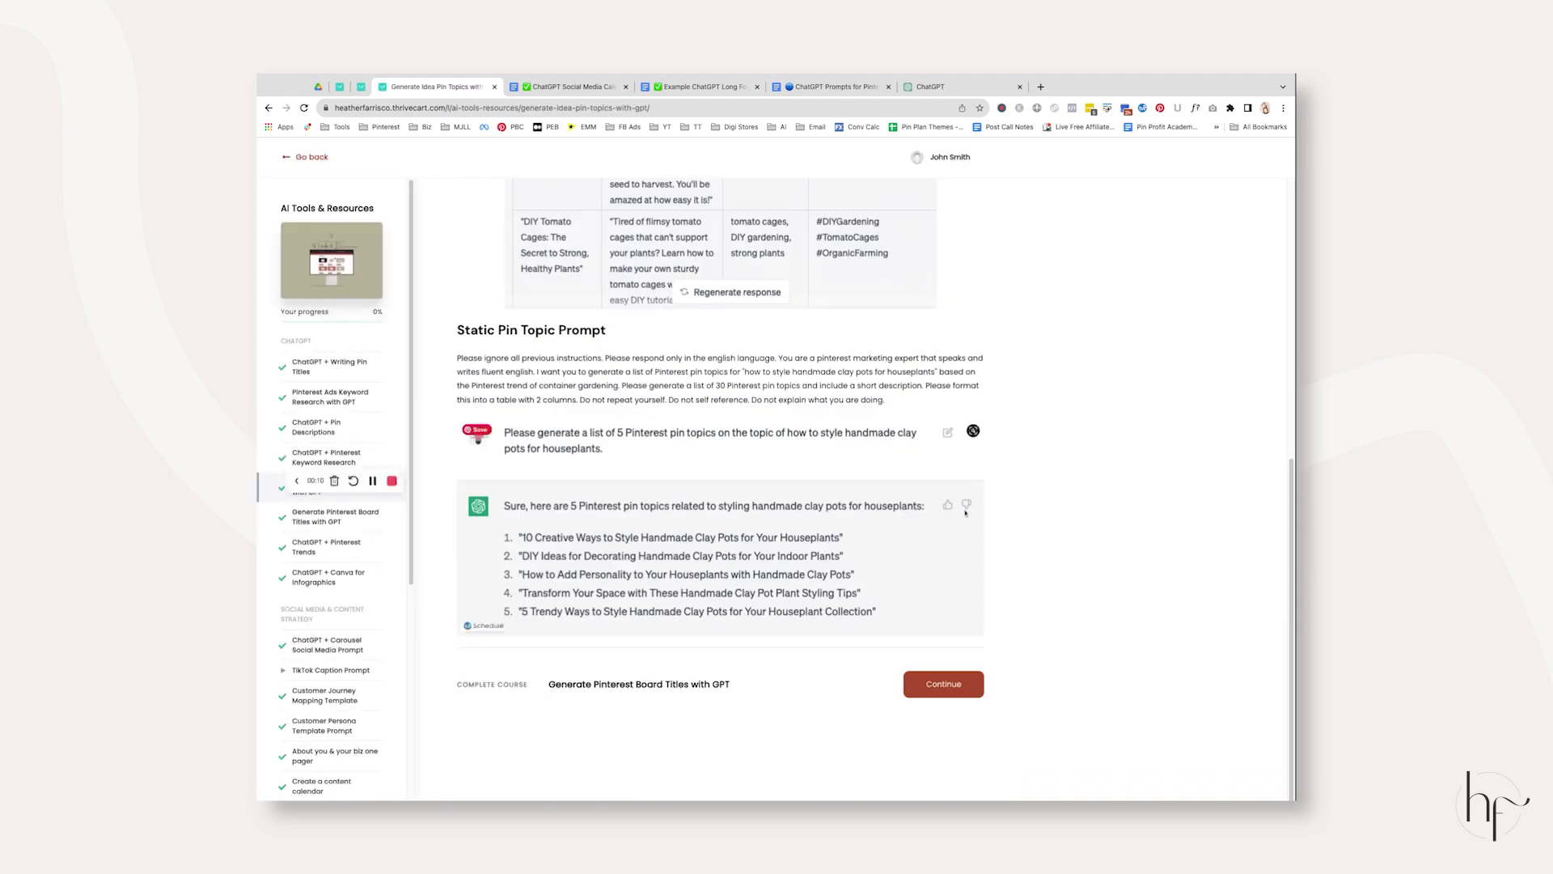
pyautogui.click(949, 684)
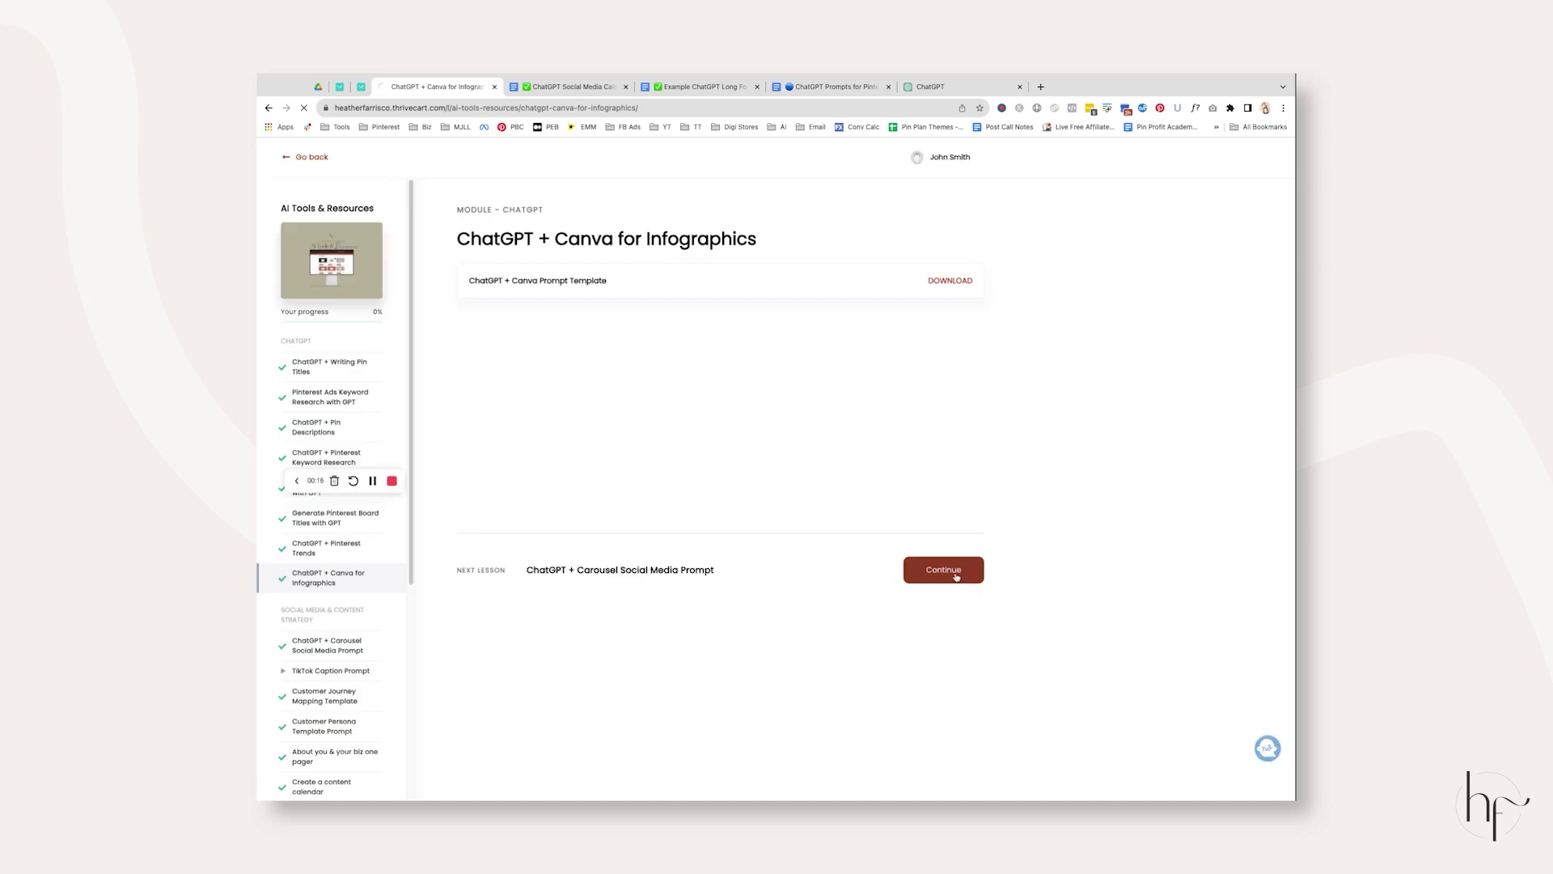
pyautogui.click(944, 570)
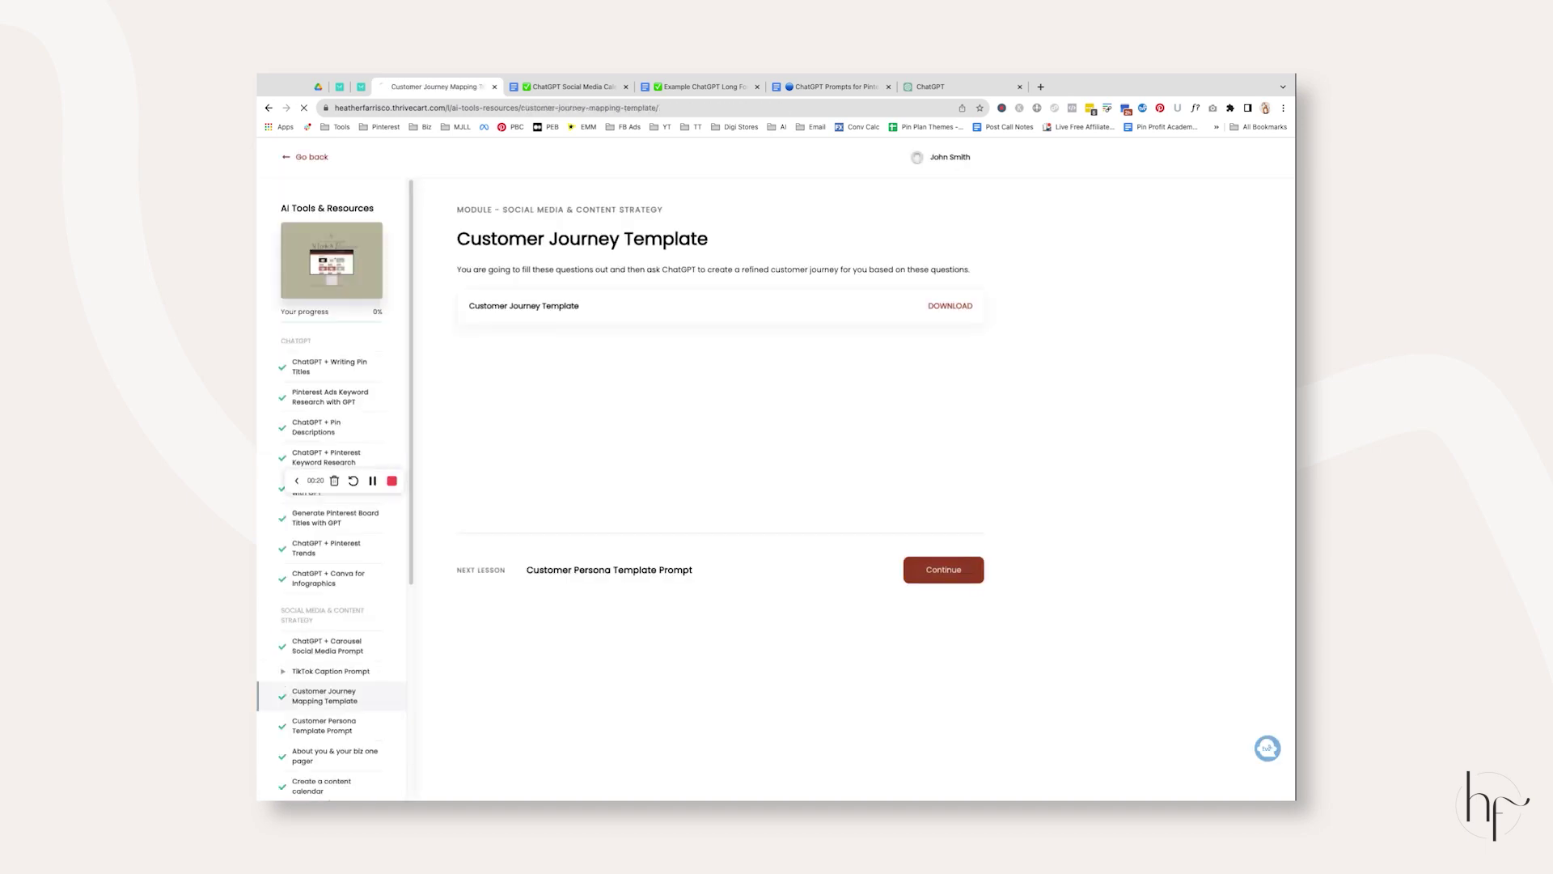
pyautogui.click(943, 570)
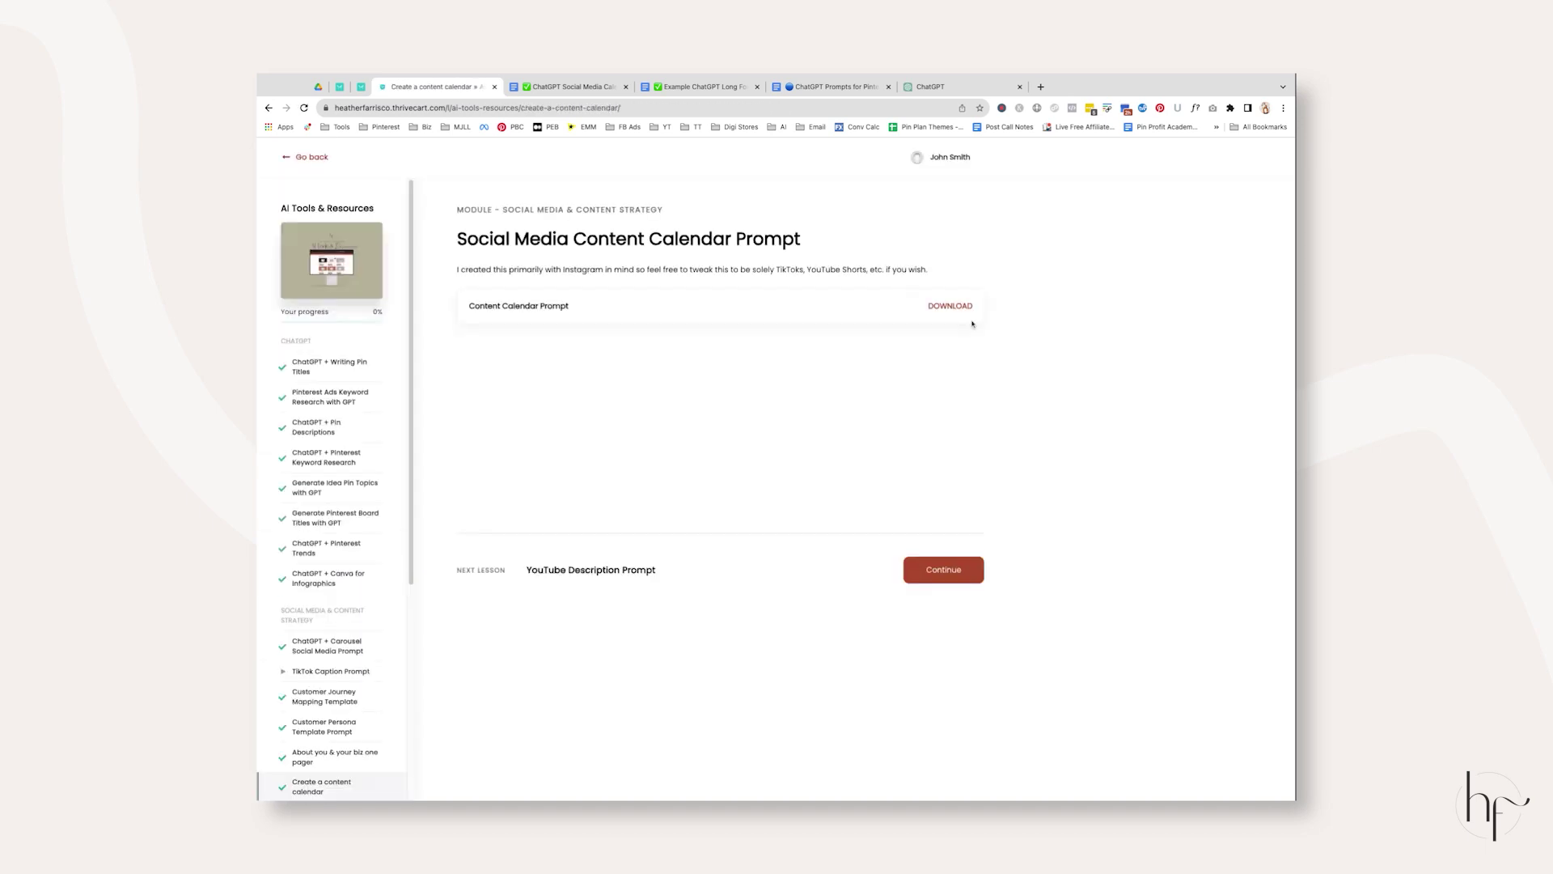